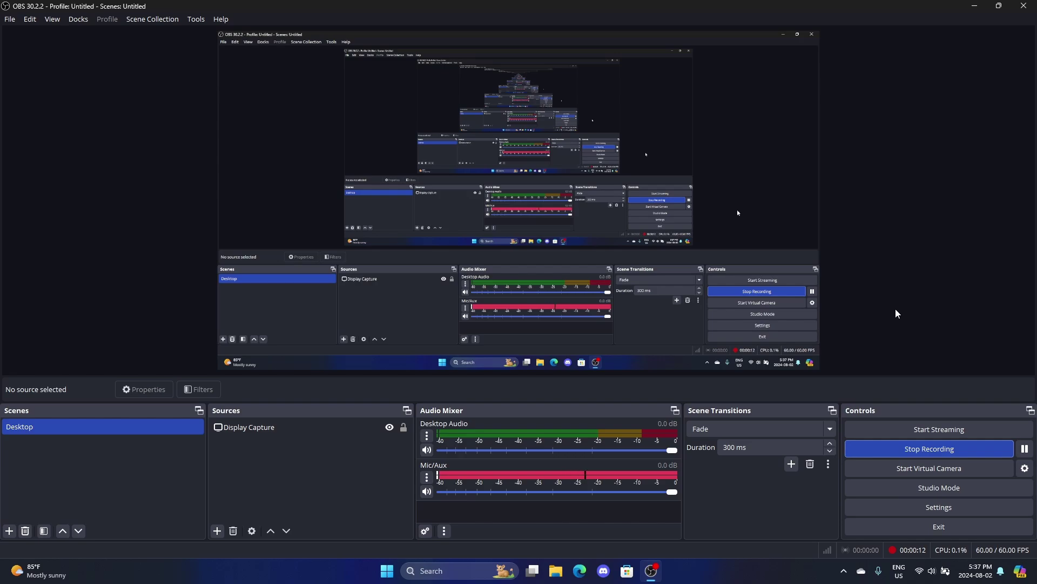
Bring up Universal x86 Tuning Utility from the background apps and show its custom presets.
left_click(843, 570)
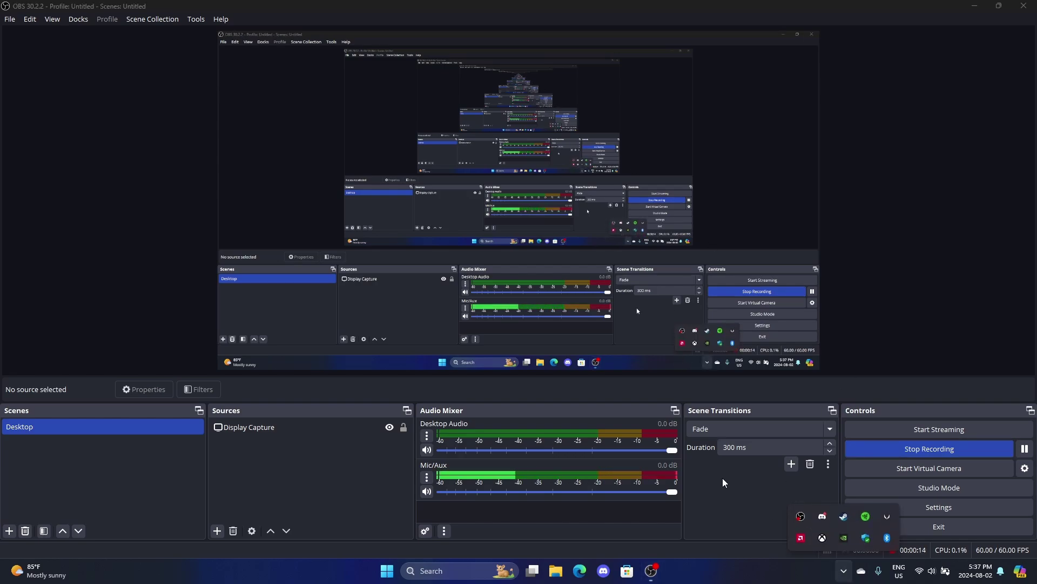
left_click(891, 514)
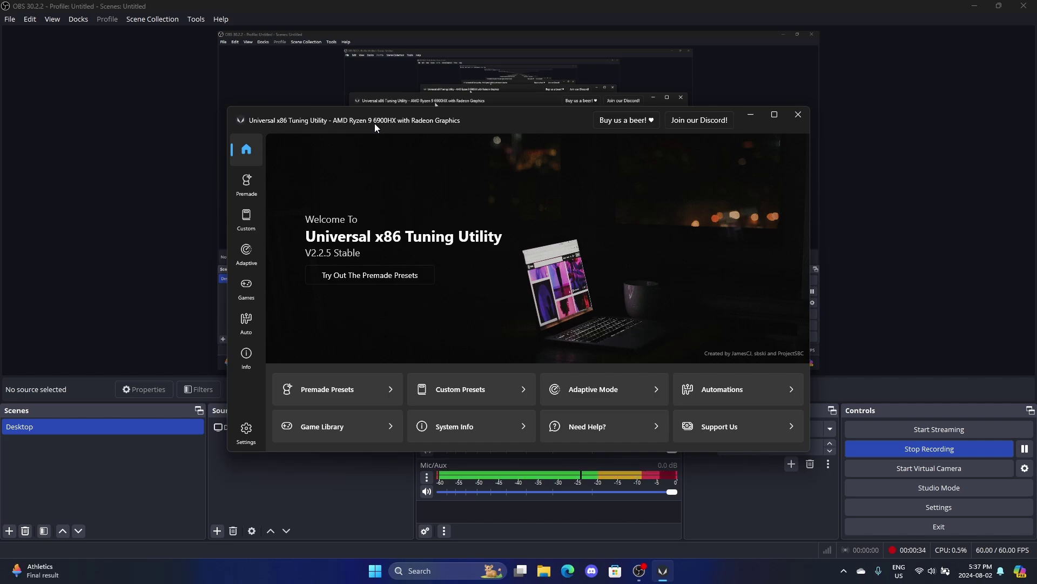
left_click(254, 224)
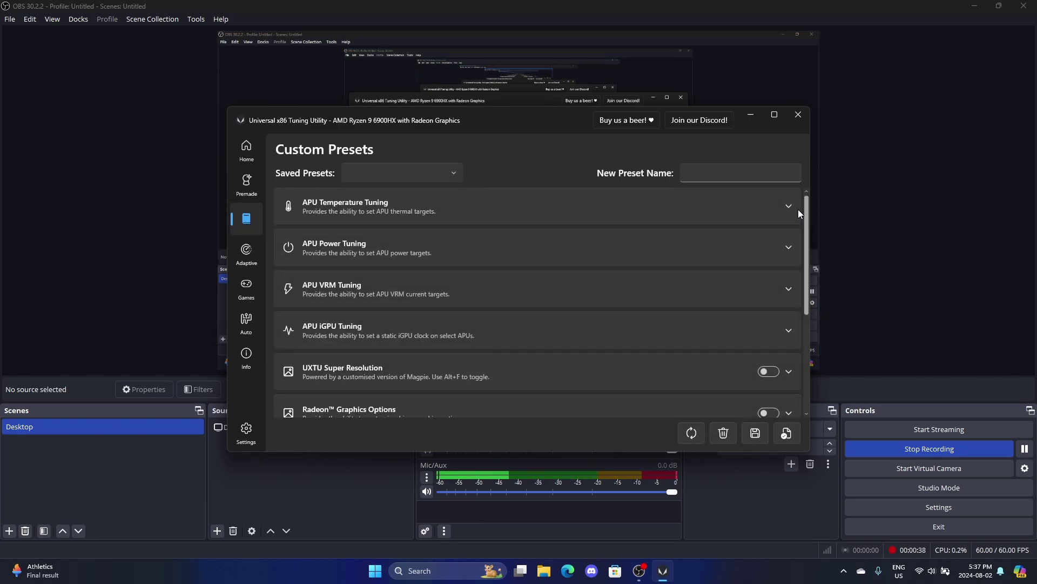
mouse_move(806, 221)
left_mouse_down()
mouse_move(805, 315)
mouse_move(806, 216)
left_mouse_up()
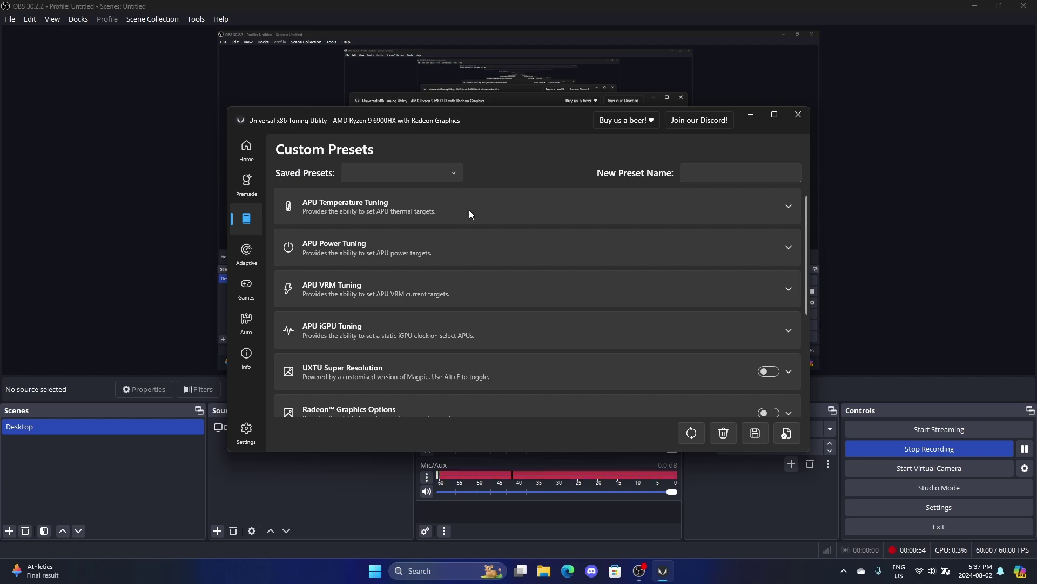
Load the saved Undervolt preset and apply it to the APU.
left_click(789, 205)
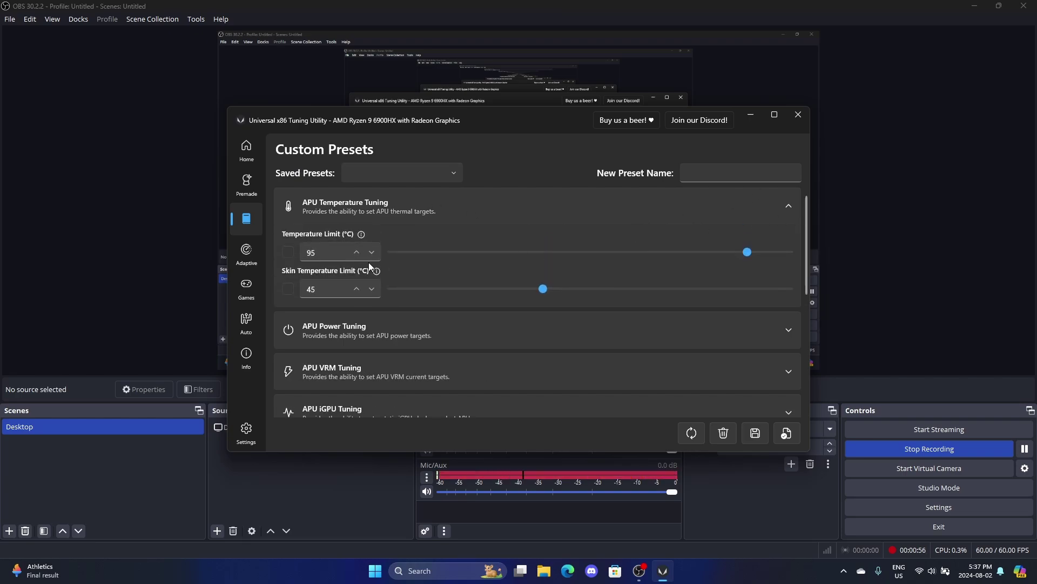
left_click(790, 207)
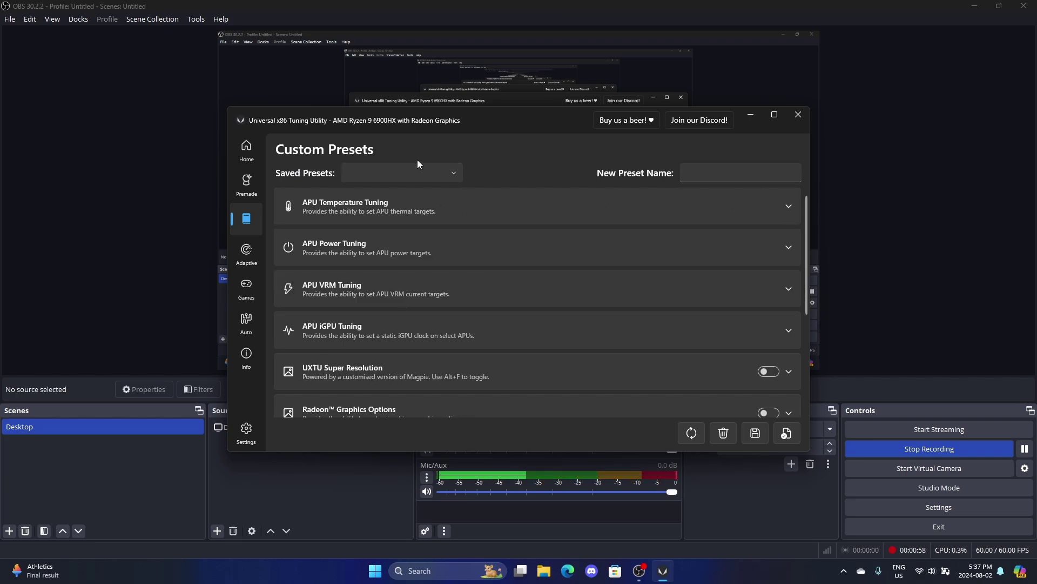
left_click(362, 174)
left_click(386, 193)
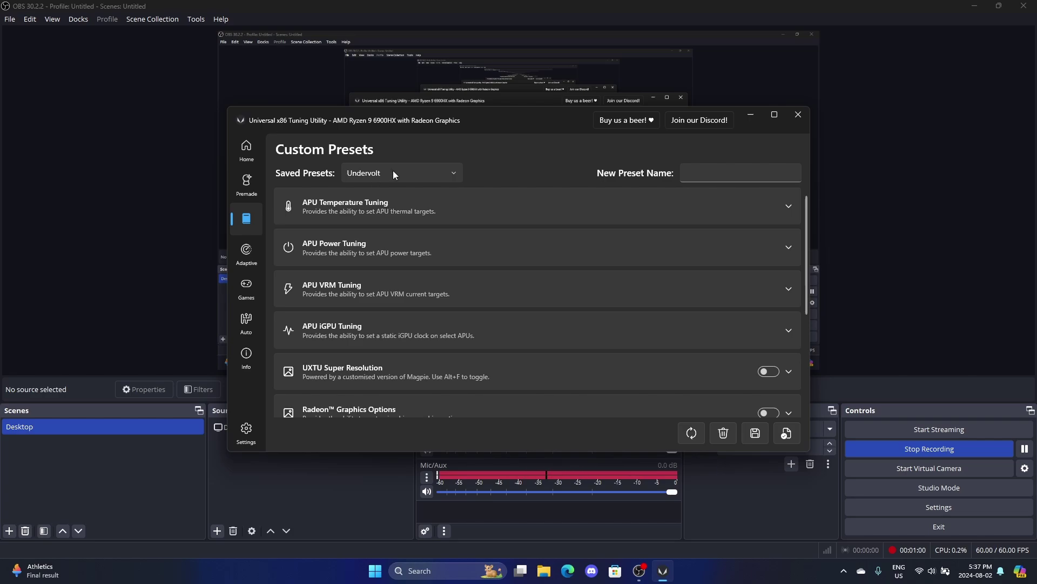
left_click(782, 437)
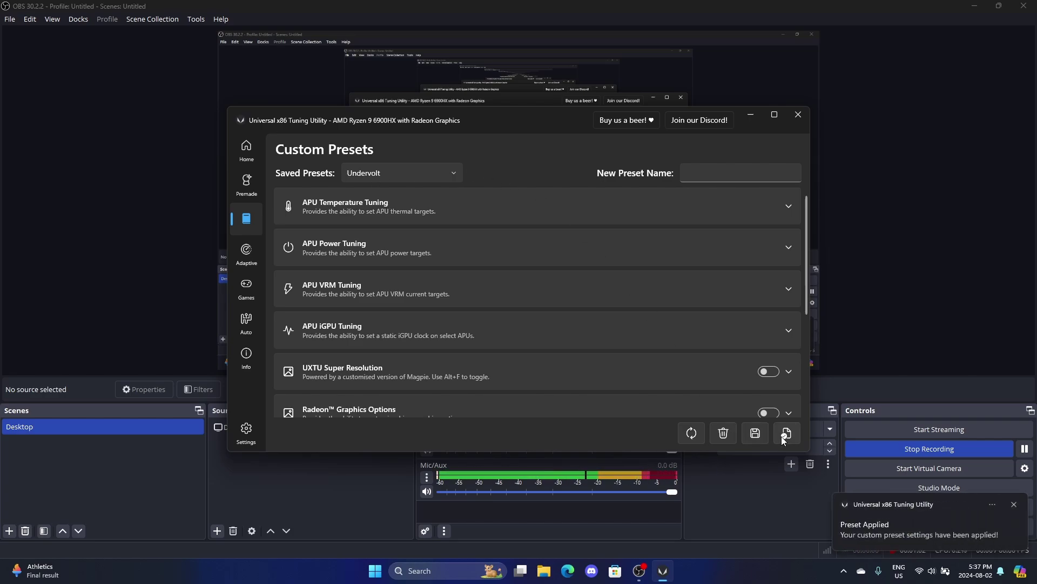
Examine the Undervolt preset's APU temperature limits and its per-core Curve Optimiser offsets for all CPU cores.
left_click(789, 206)
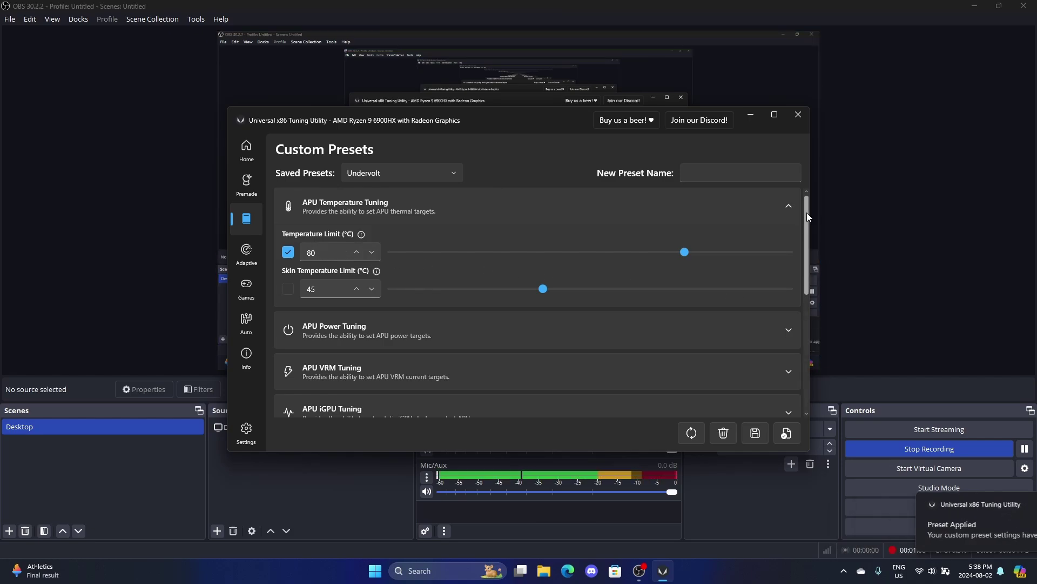
left_click_drag(806, 213, 788, 327)
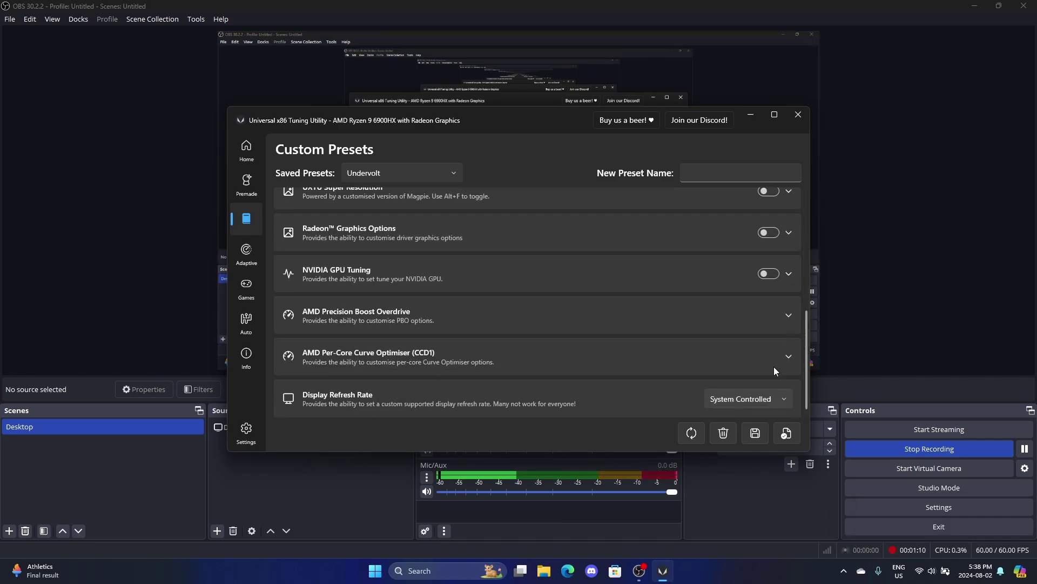
left_click(789, 356)
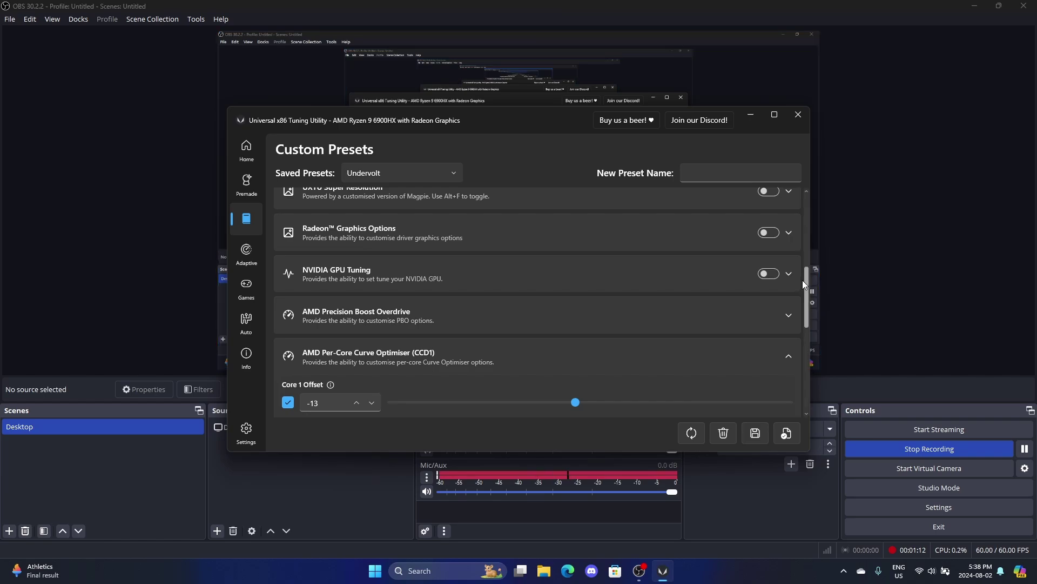
left_click_drag(807, 283, 797, 309)
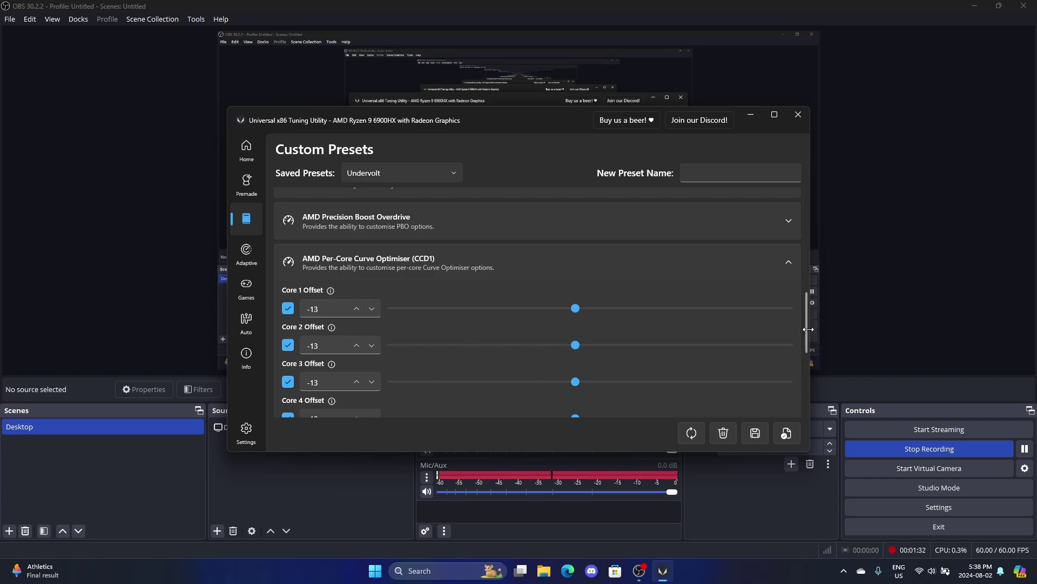
left_click_drag(805, 311, 807, 382)
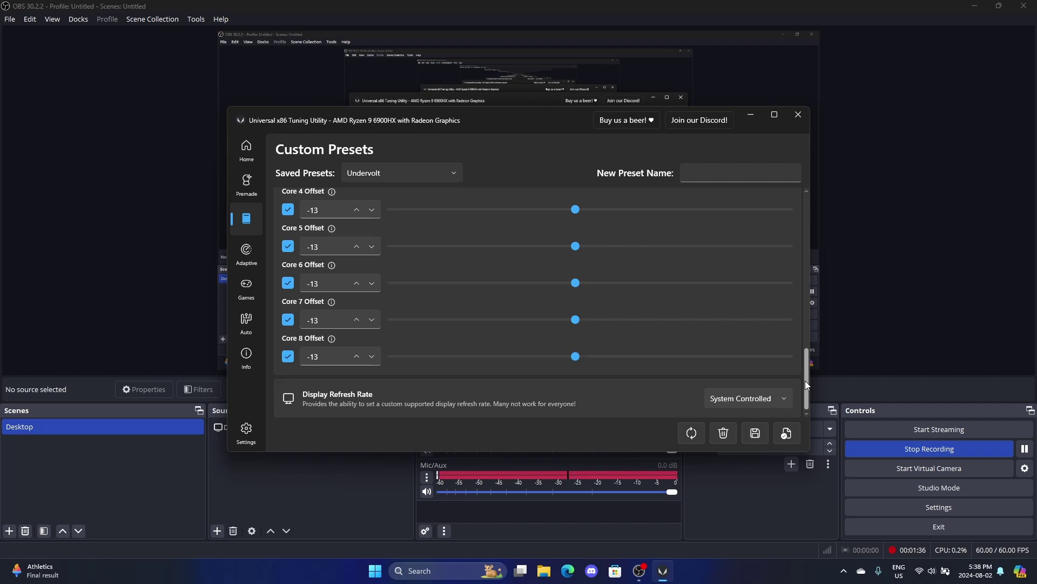
Launch OCCT, view the CPU stability test configuration, and close the program.
key("super")
type("occt")
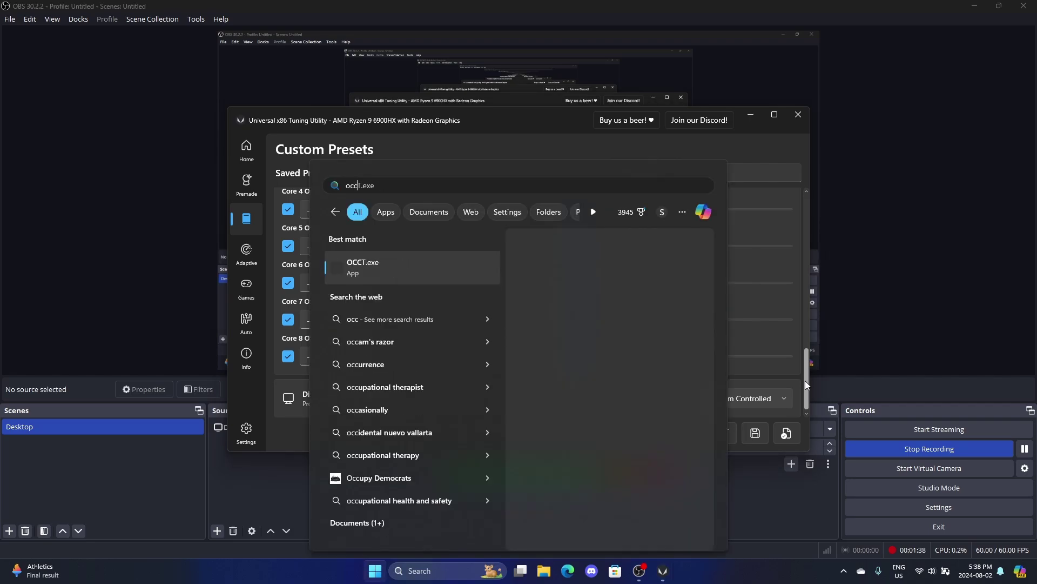
key("Escape")
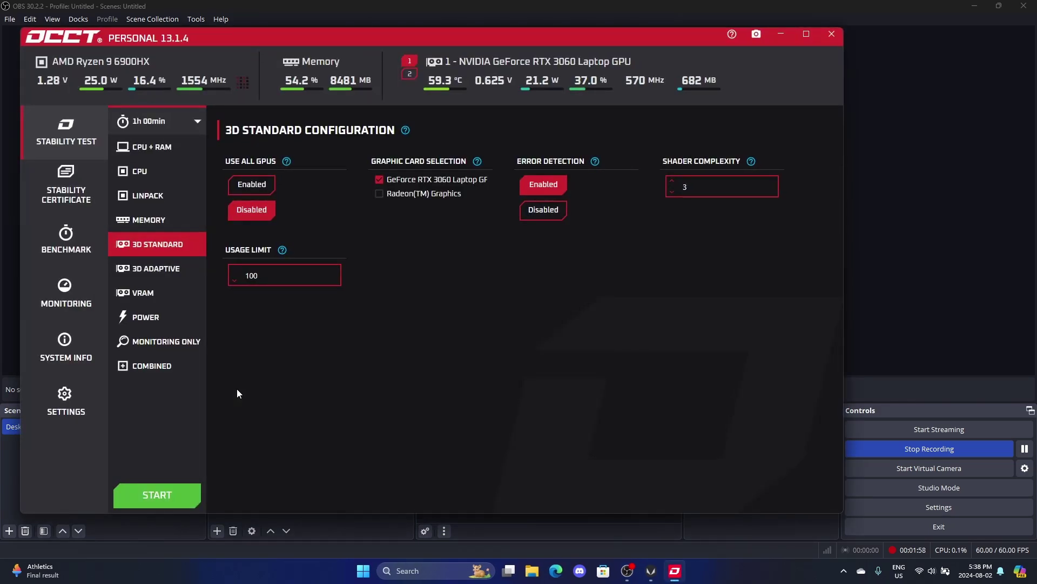
left_click(169, 144)
left_click(154, 169)
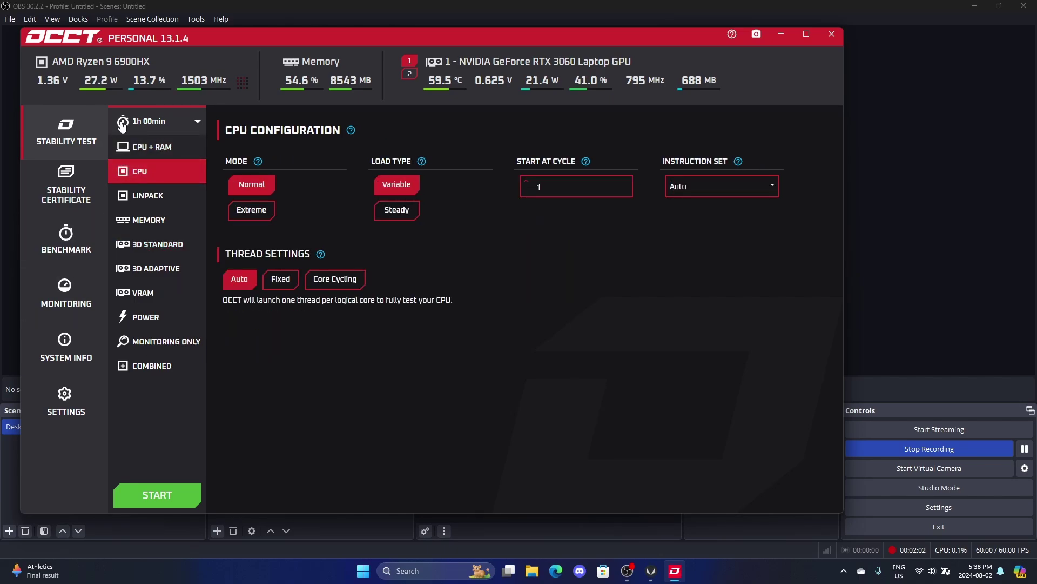
left_click(833, 32)
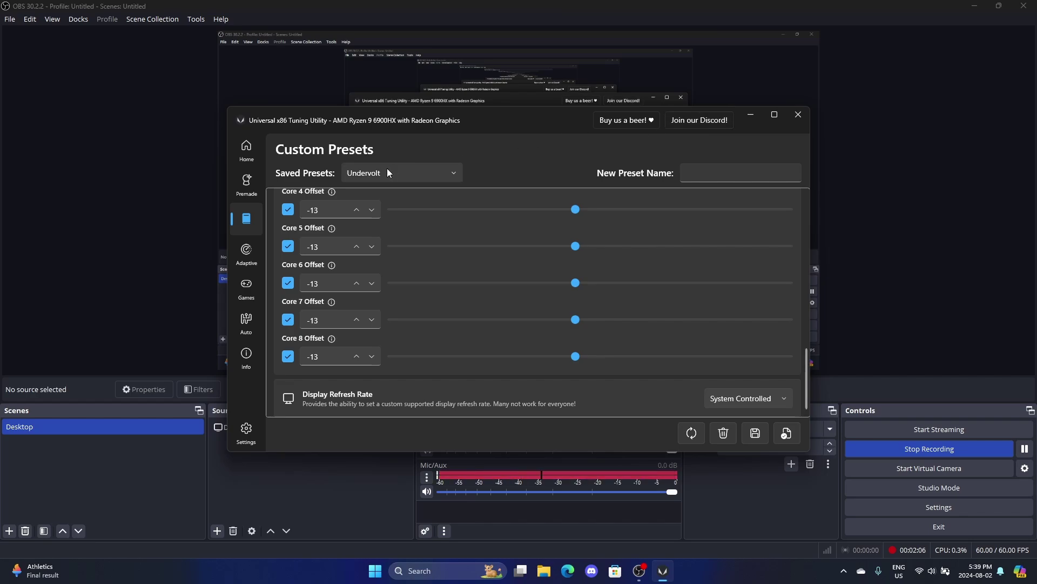
Review the automation presets and the startup and reapply settings in Universal x86 Tuning Utility, and minimise it.
left_click(246, 334)
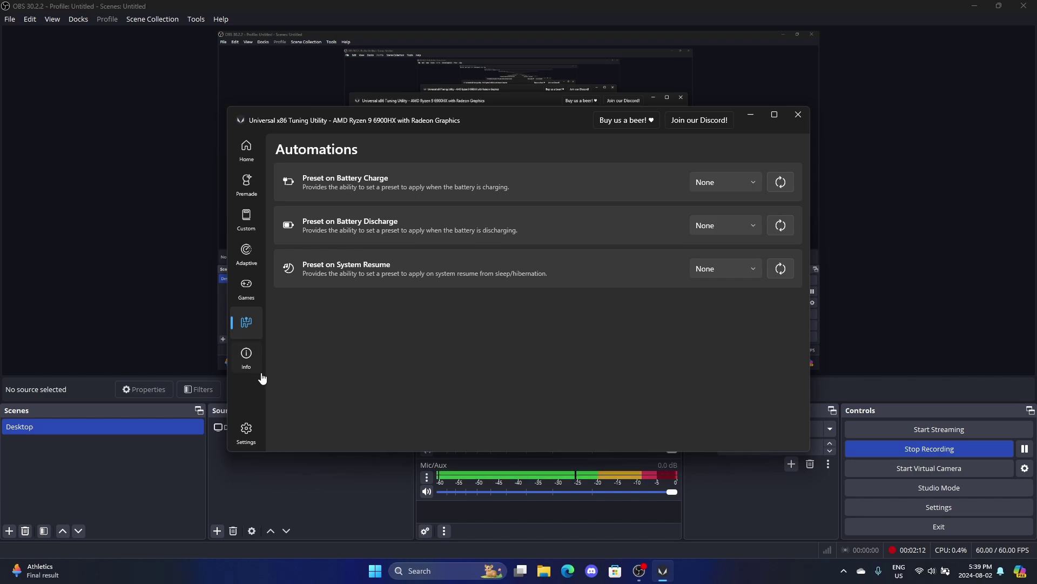
left_click(246, 430)
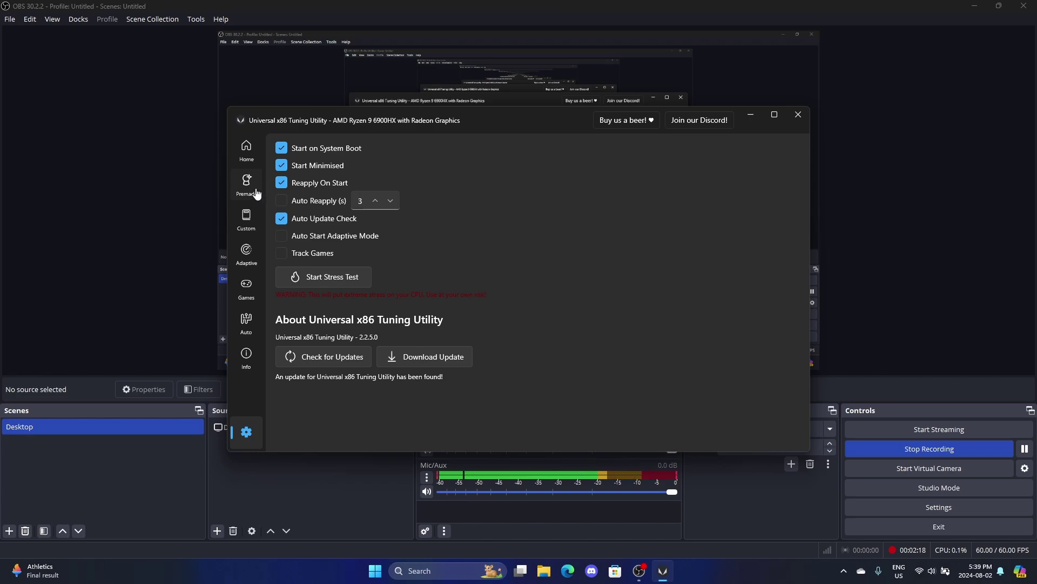
left_click(751, 114)
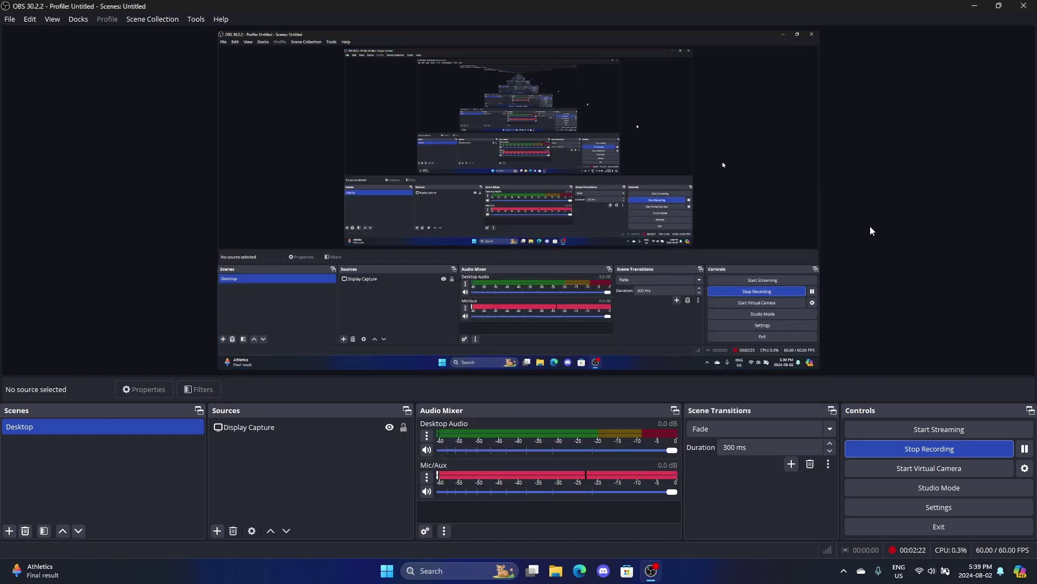
Launch MSI Afterburner and bring up its main window.
key("super")
type("msi")
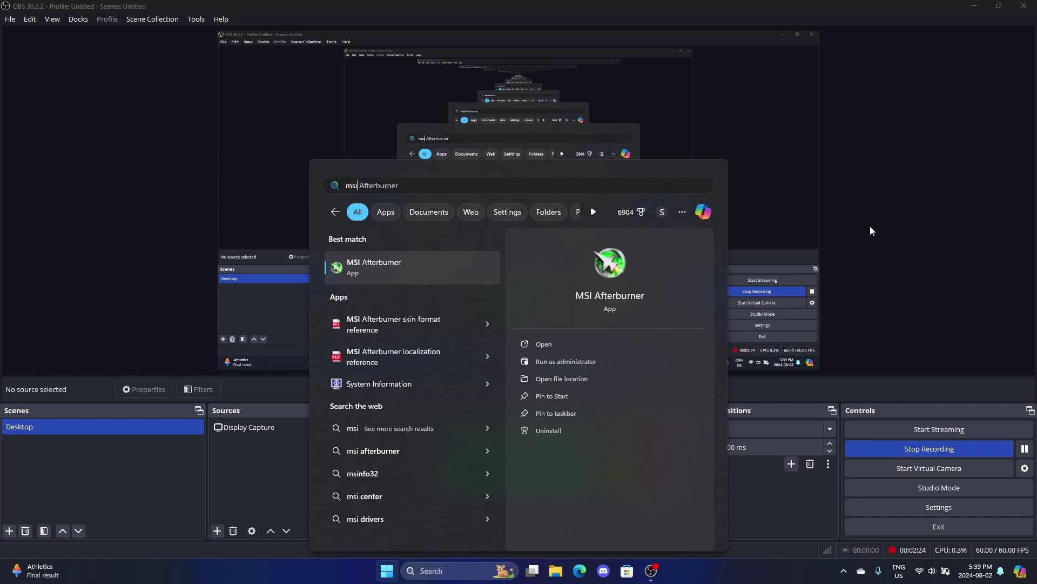
key("Return")
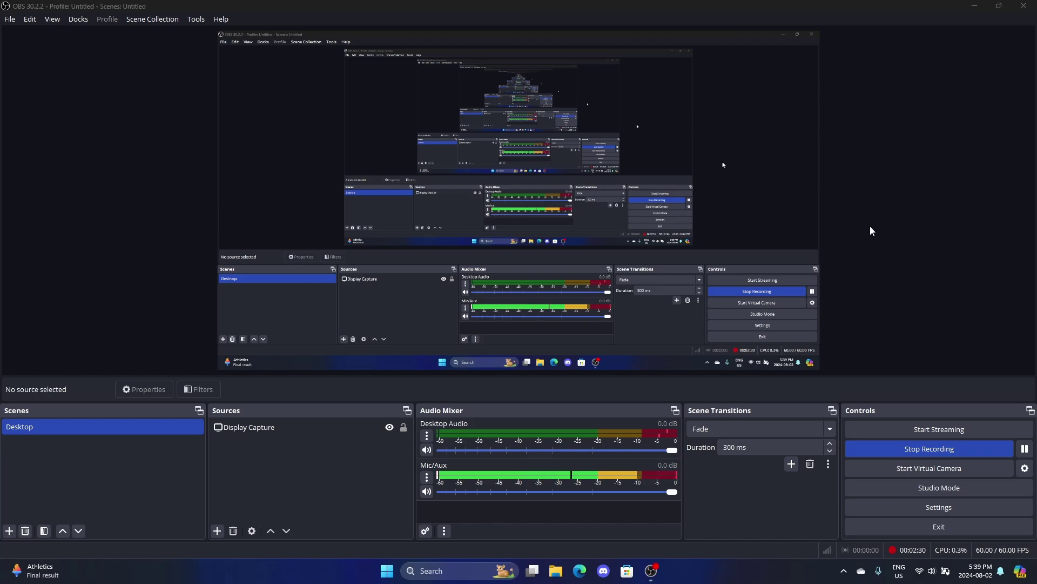
left_click(844, 571)
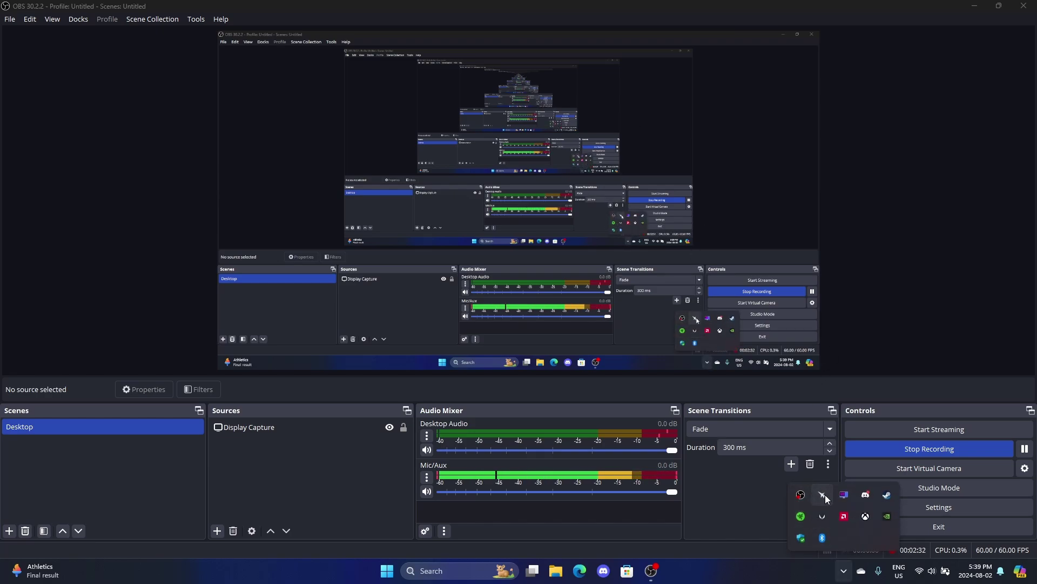
left_click(823, 494)
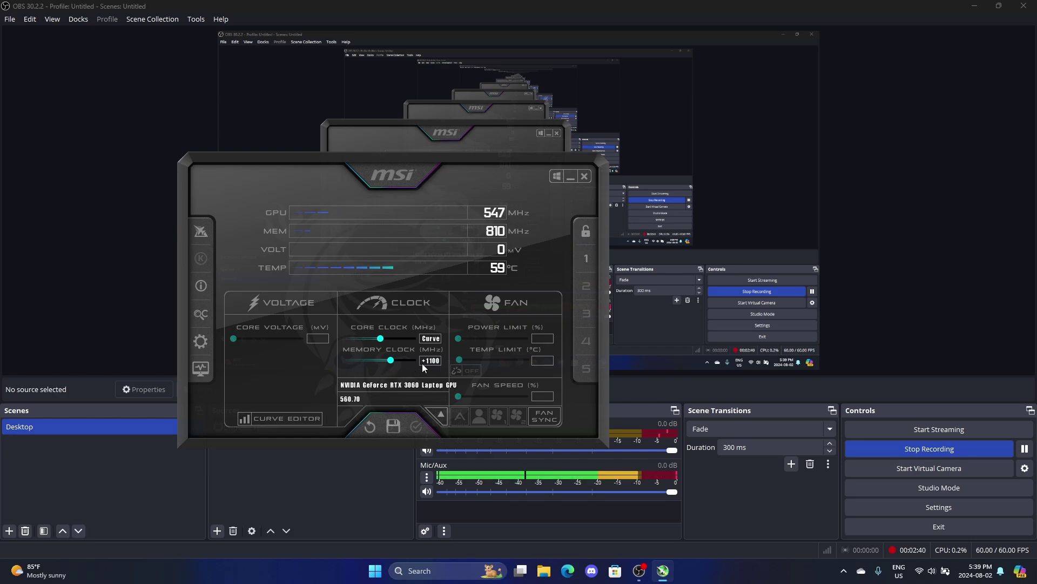
Examine the GPU's voltage/frequency curve point by point in the curve editor, and close the editor.
mouse_move(435, 361)
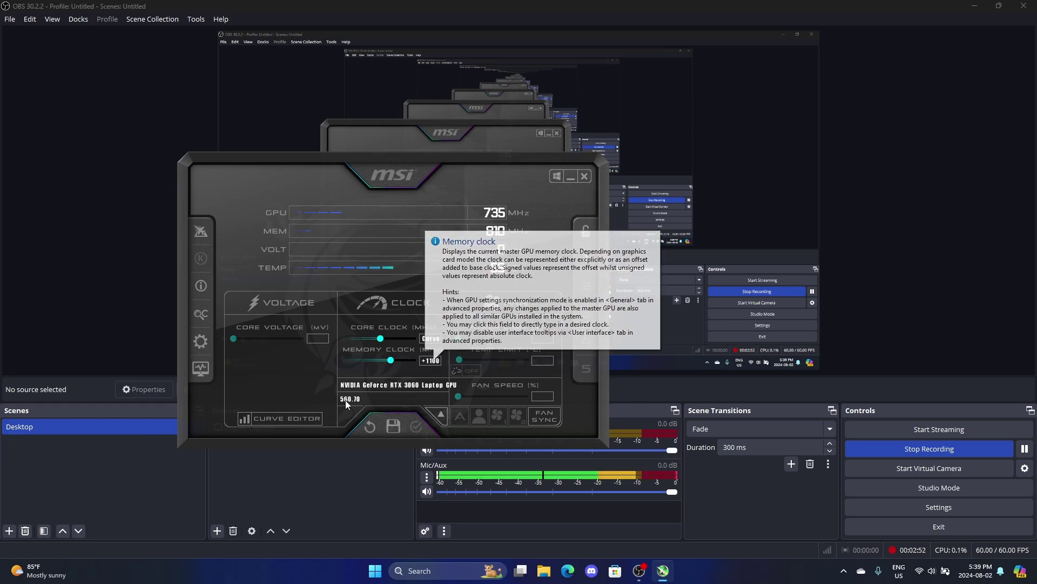
left_click(287, 417)
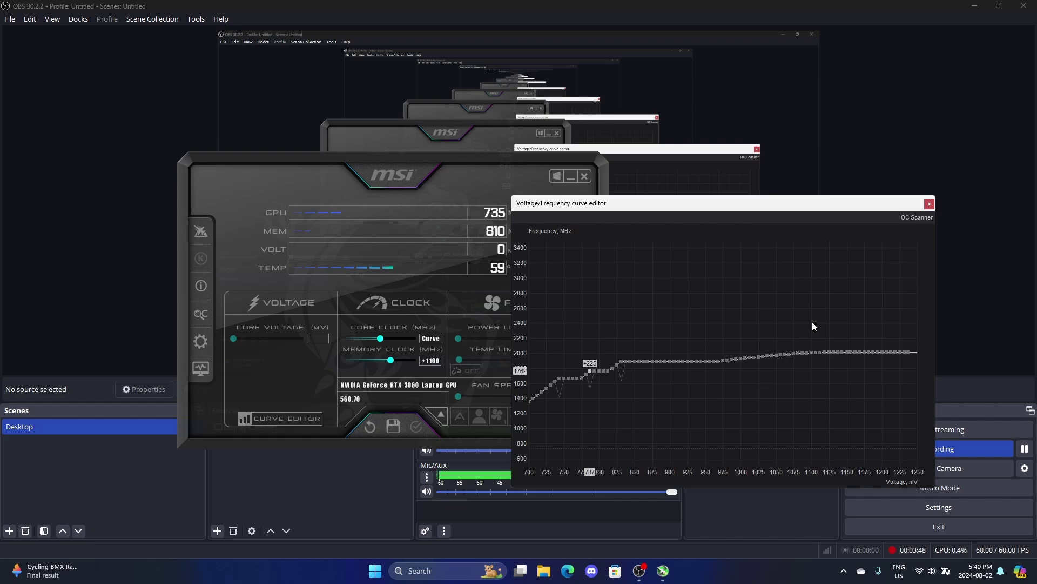
key("Left")
key("Left")
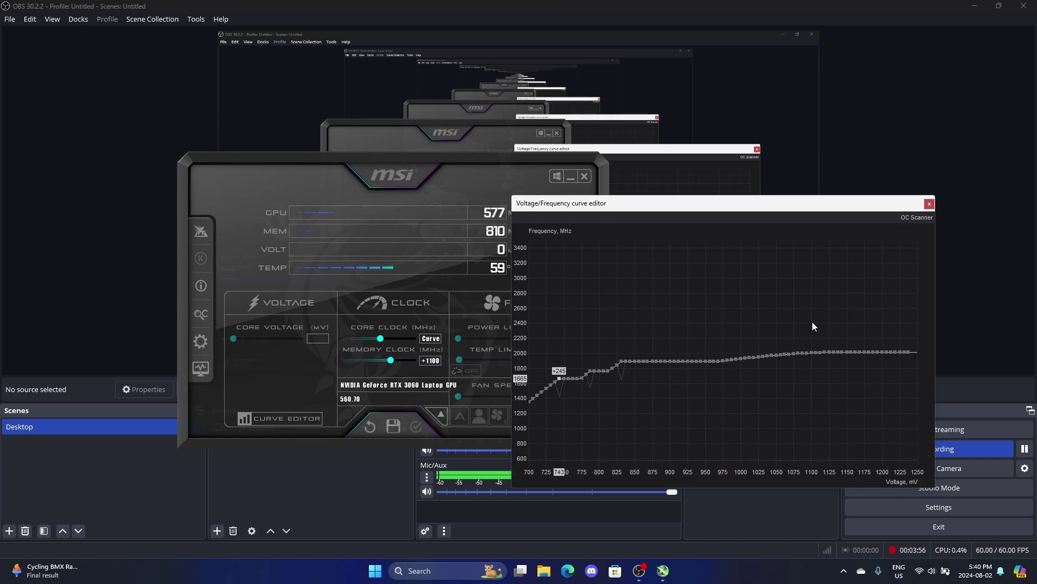
key("Left")
key("Right")
key("Right")
key("Right")
key("Right")
key("Right")
key("Right")
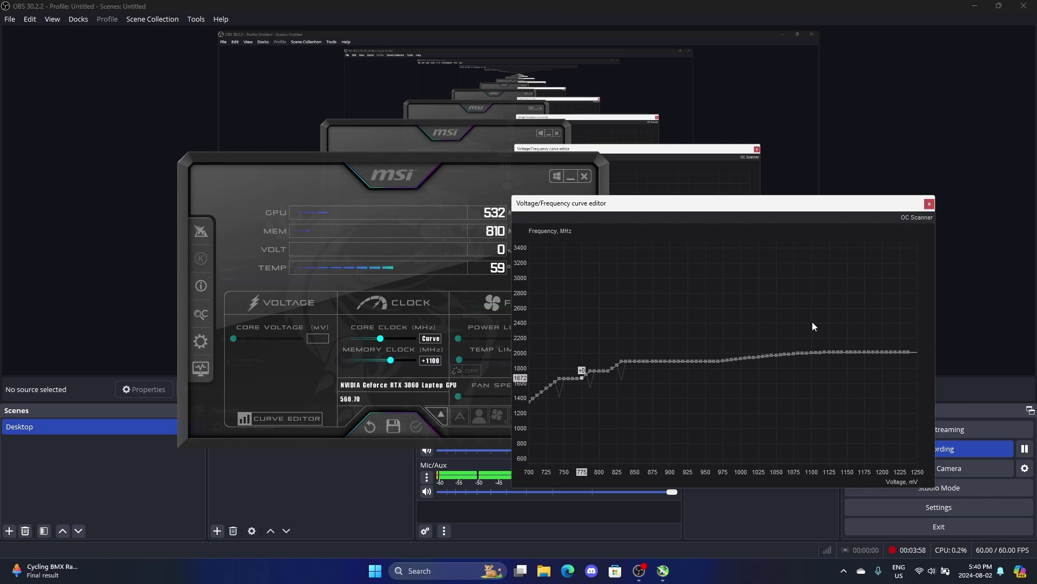
key("Right")
key("Right")
key("Right")
key("Right")
key("Right")
key("Right")
key("Right")
key("Right")
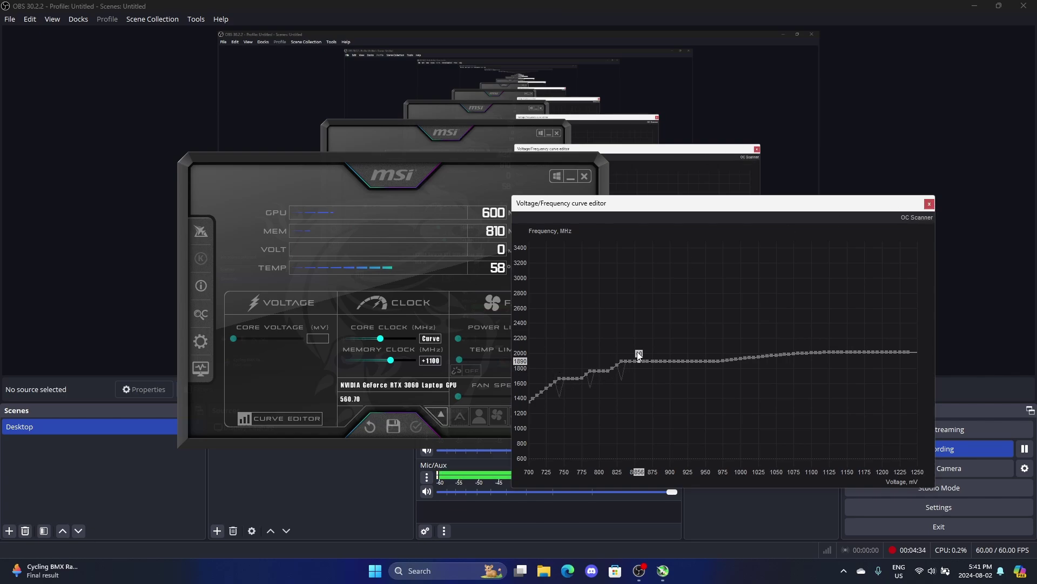
left_click(929, 205)
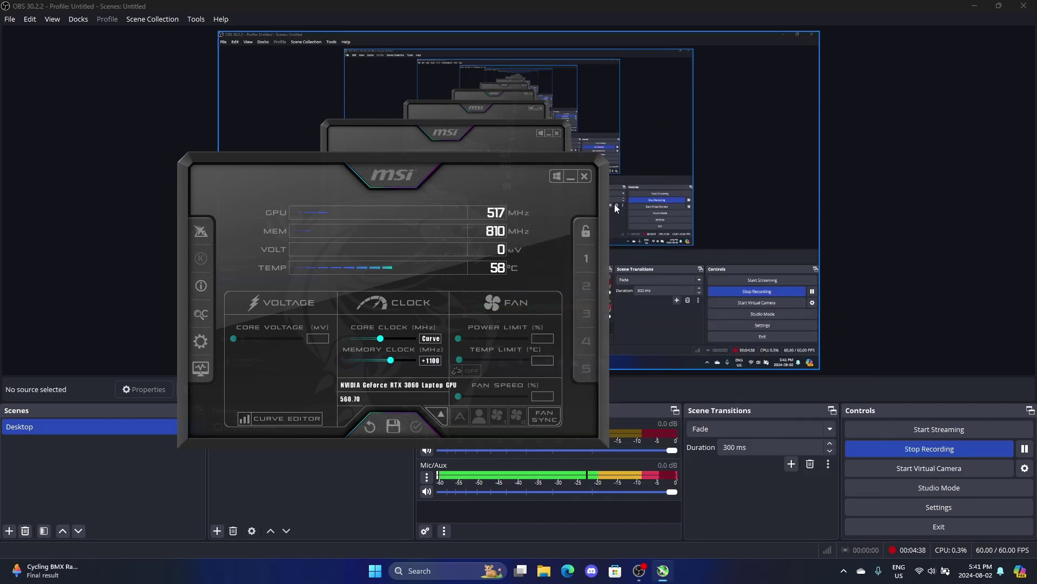
Minimise MSI Afterburner and stop the screen recording in OBS.
left_click(570, 178)
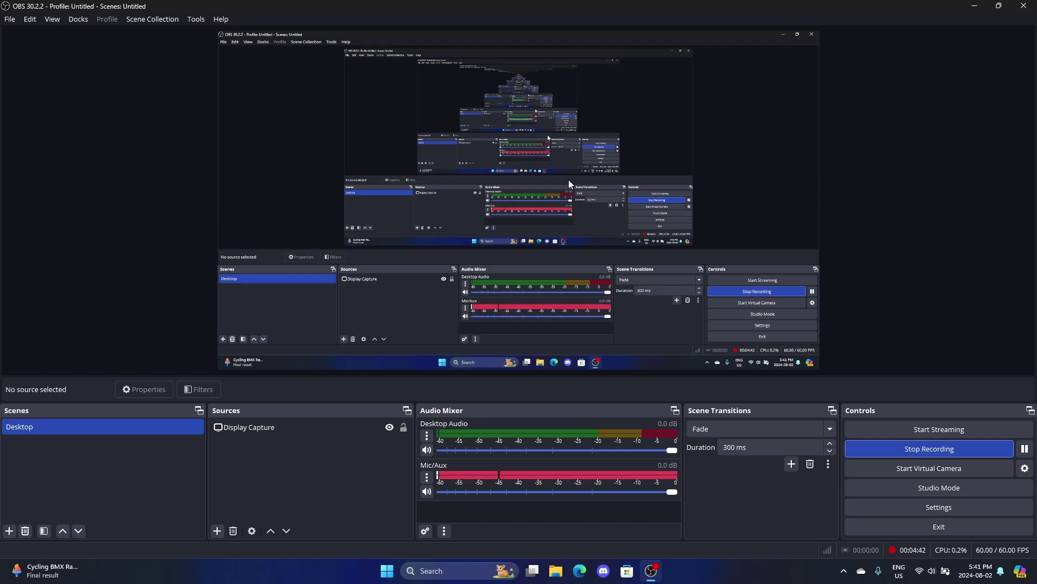
left_click(891, 449)
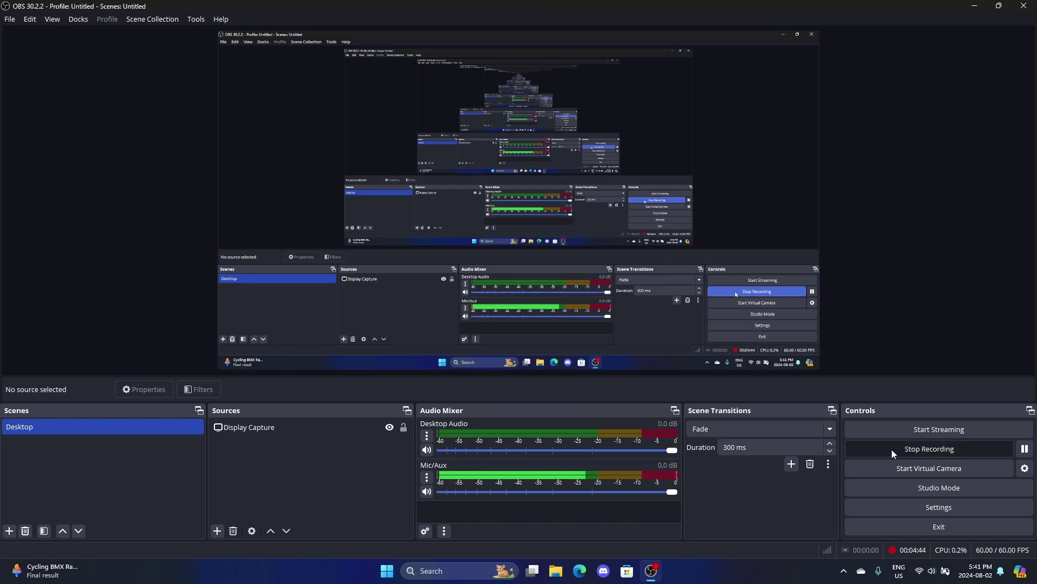
Search Windows for "edit power plan" and open the advanced power settings of the Balanced plan.
key("super")
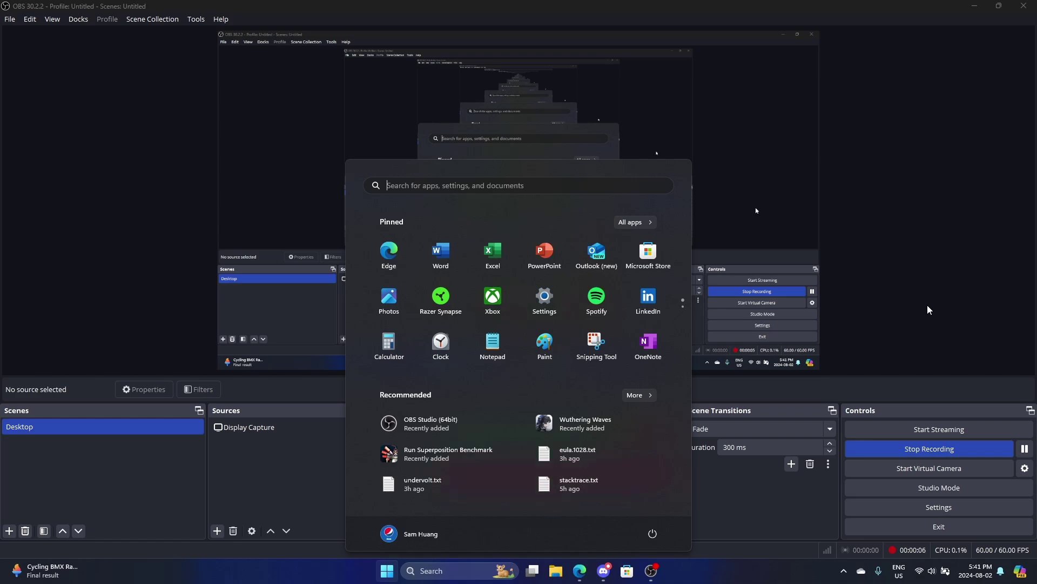
type("powerShell")
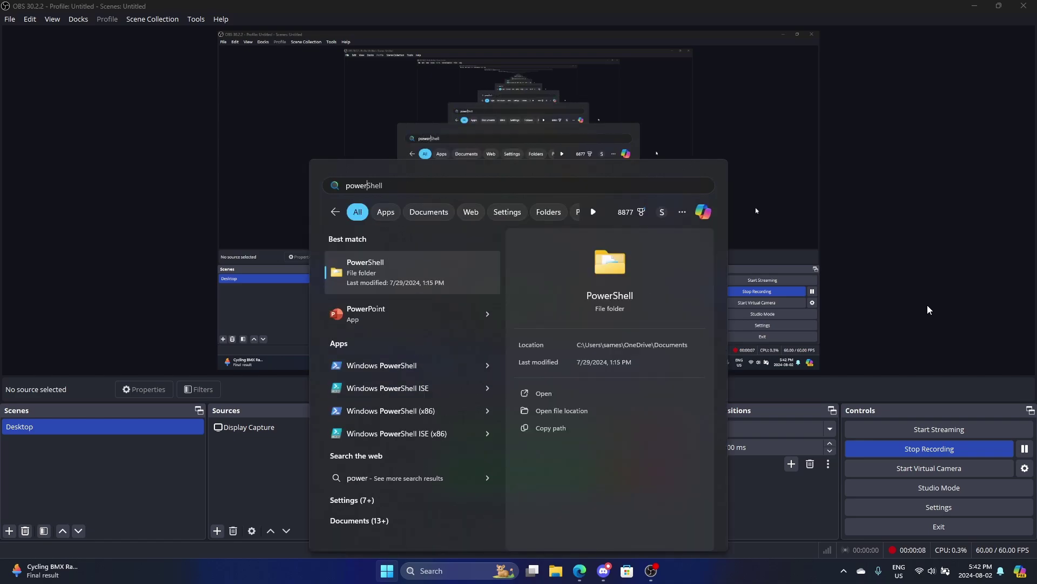
key("ctrl+a")
type("po")
key("BackSpace")
key("BackSpace")
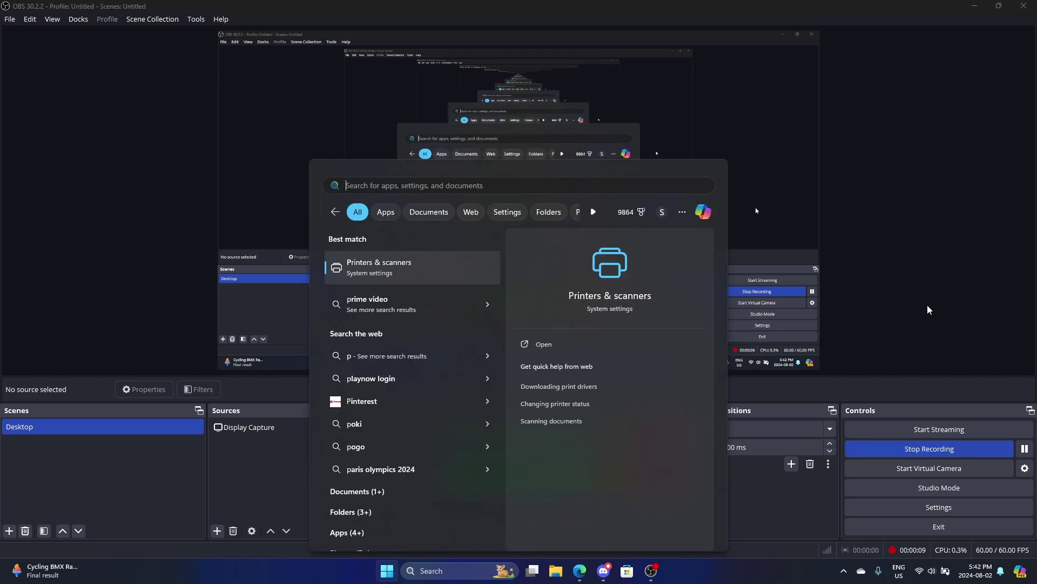
type("edit power plan")
key("Escape")
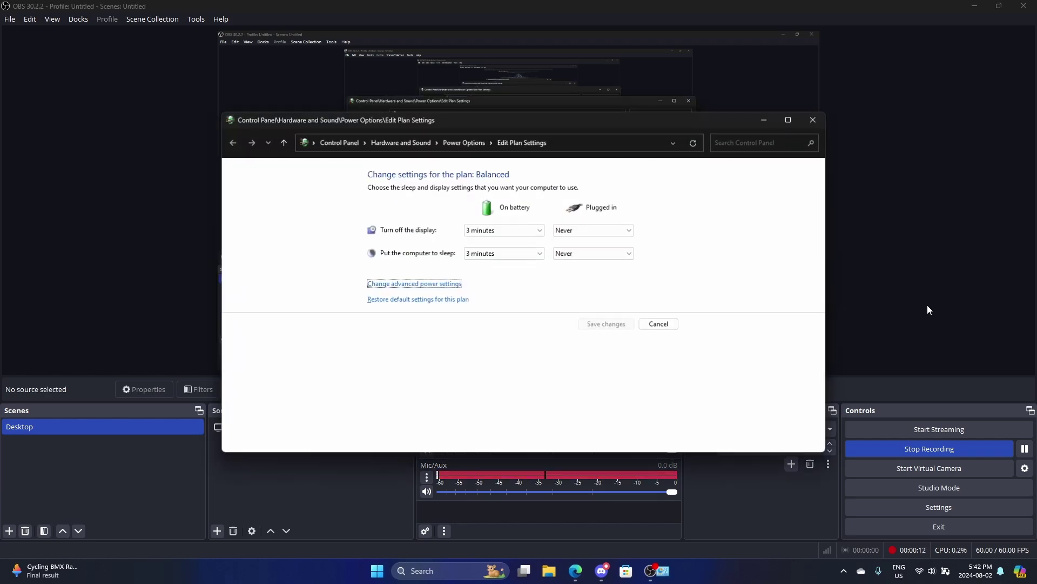
left_click(454, 283)
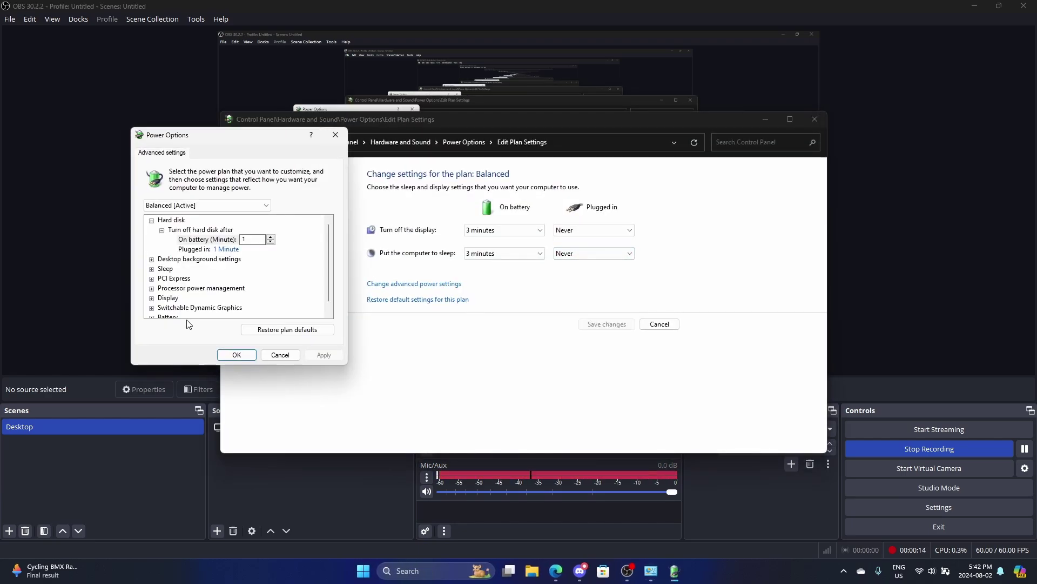
Expand the processor performance boost mode under processor power management and review its on-battery and plugged-in options.
left_click(152, 287)
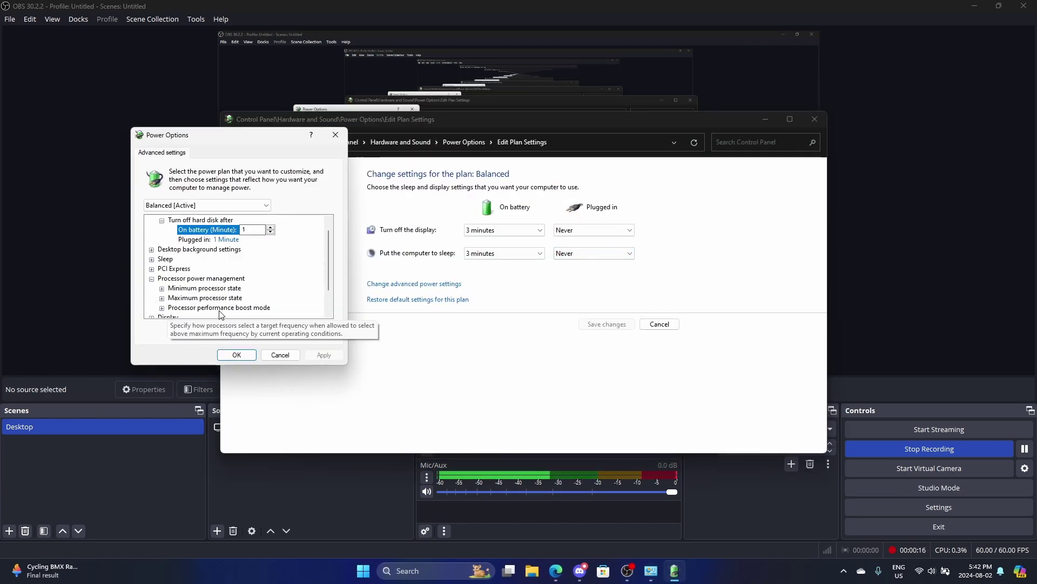
left_click(162, 308)
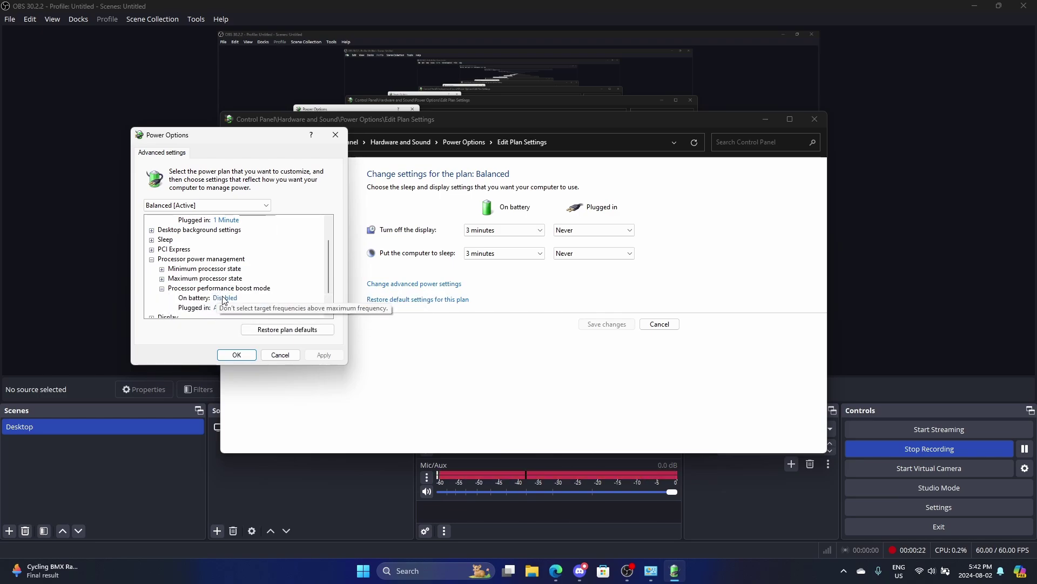
scroll(224, 300, "down", 1)
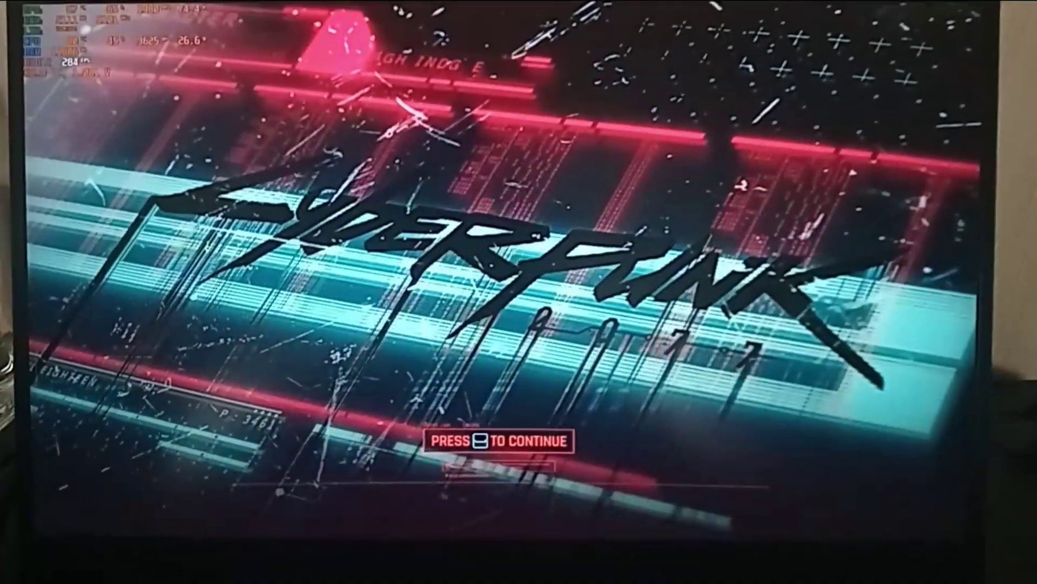
Switch to Cyberpunk 2077, open its graphics settings and set the quick preset to Ray Tracing: Ultra.
key("space")
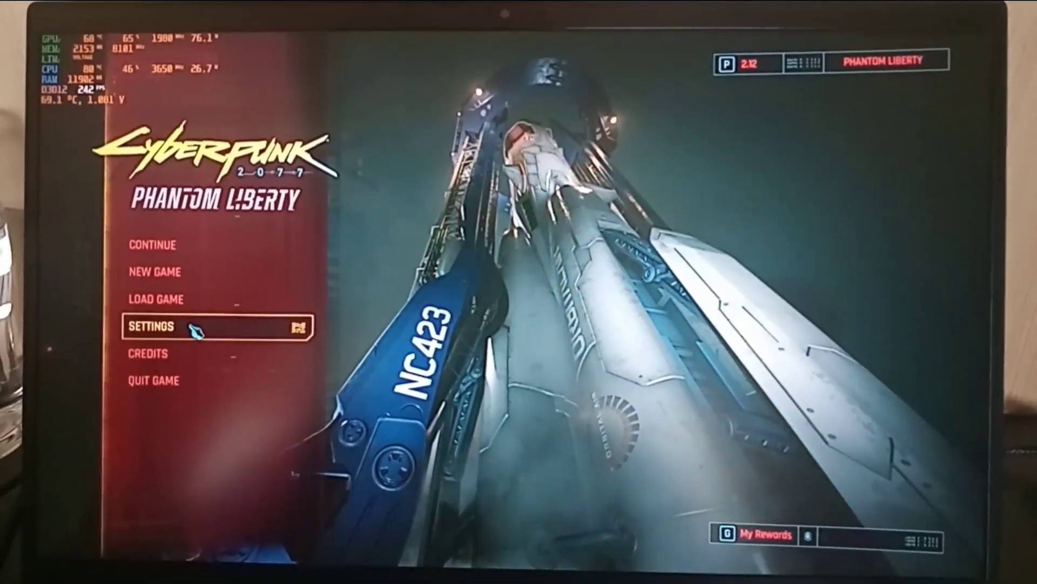
left_click(194, 326)
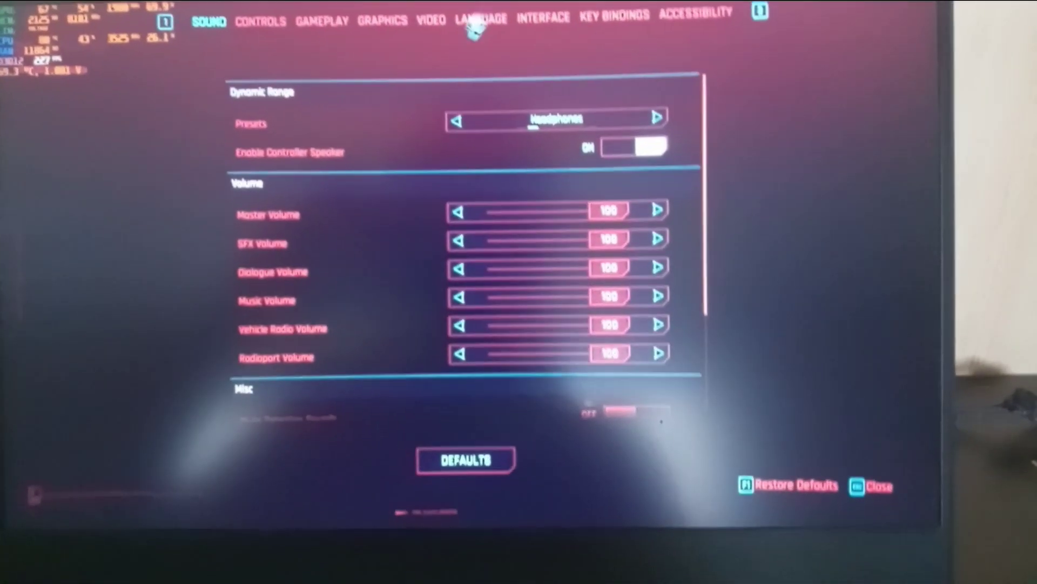
left_click(414, 63)
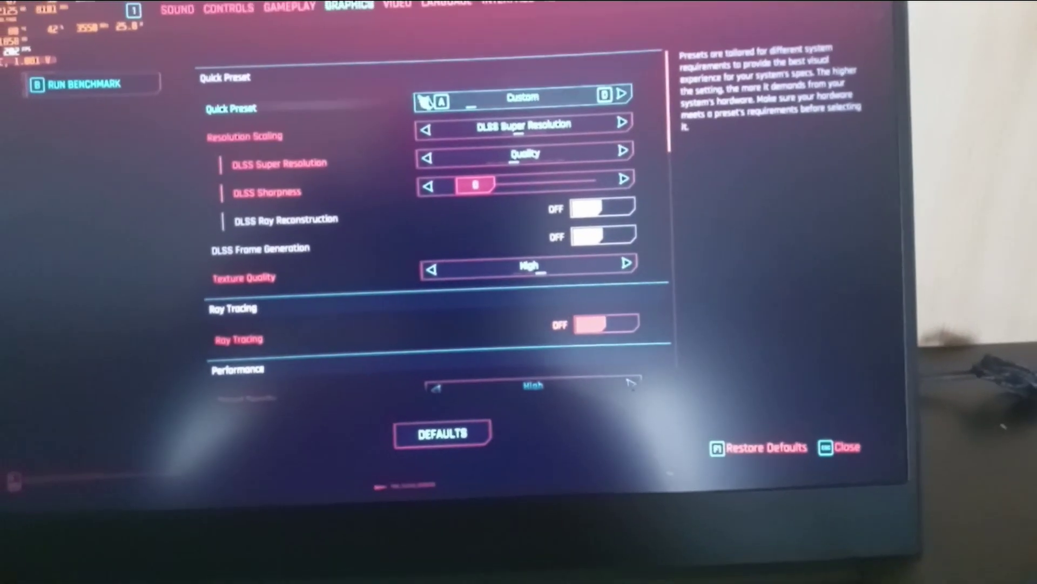
left_click(434, 100)
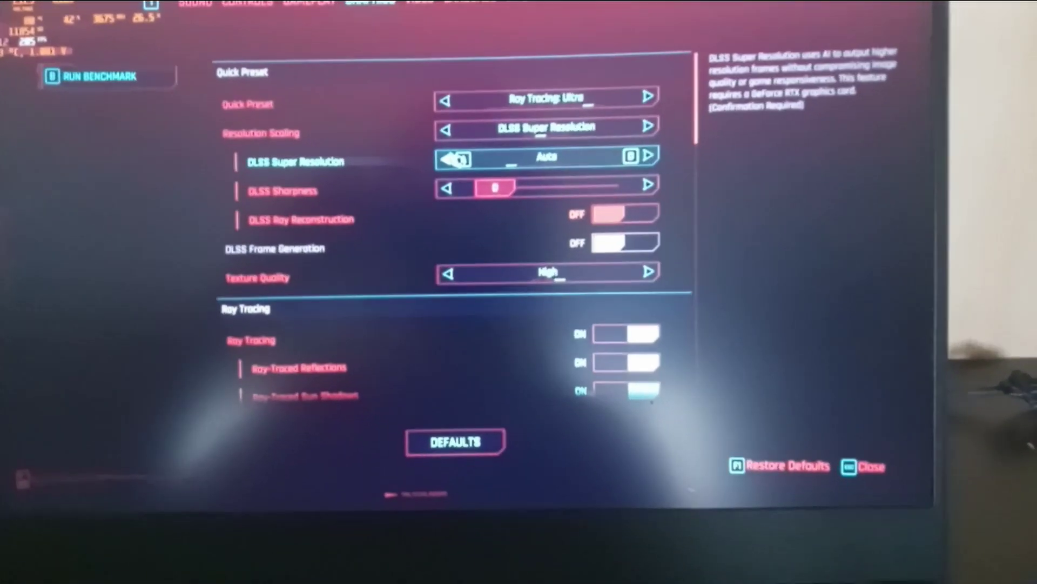
Set DLSS Super Resolution to Performance and apply the graphics changes.
left_click(448, 158)
left_click(449, 158)
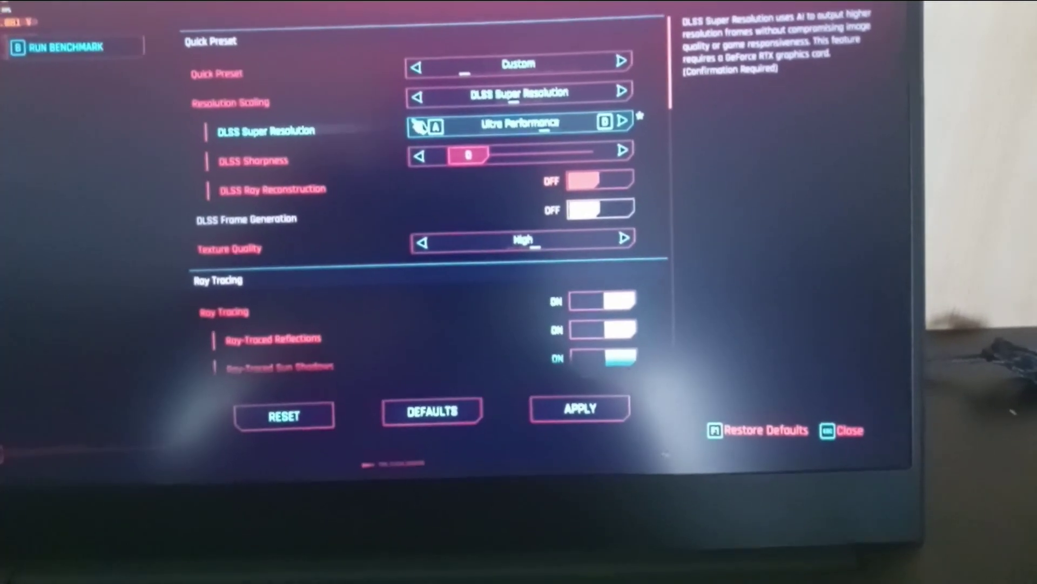
left_click(419, 127)
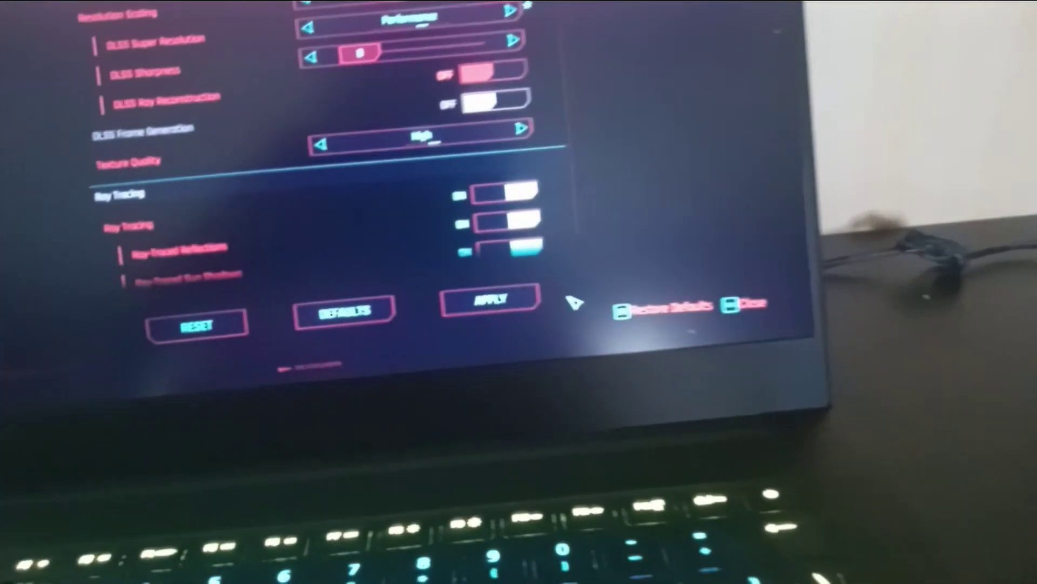
left_click(491, 300)
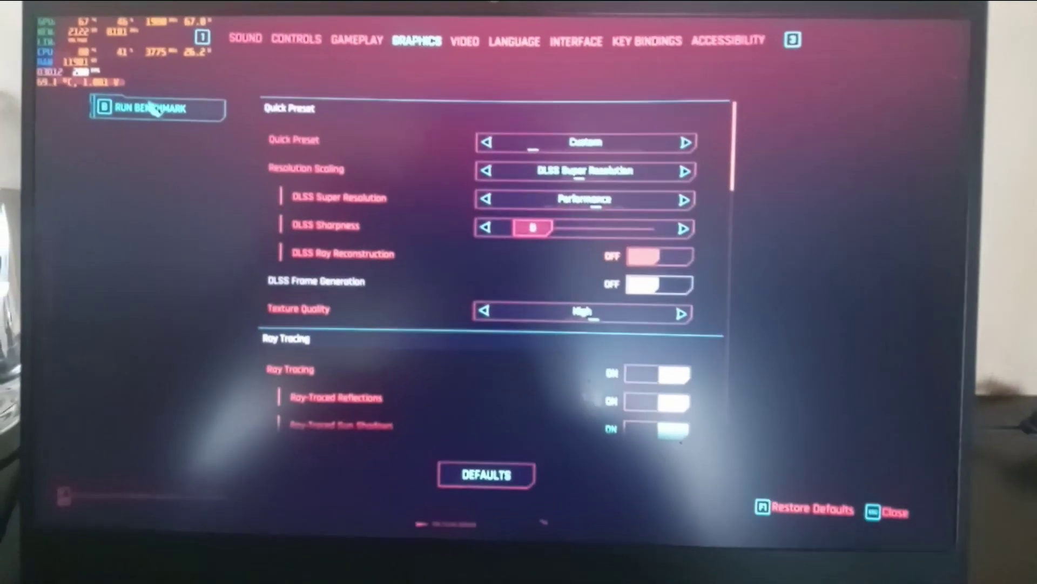
Run the game's built-in benchmark with the applied graphics settings.
left_click(154, 108)
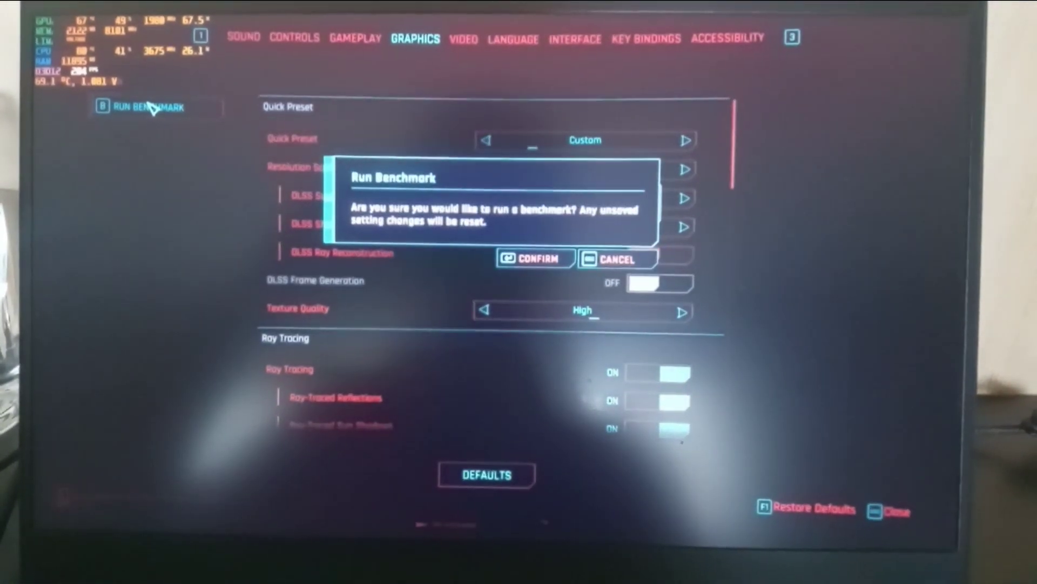
key("Return")
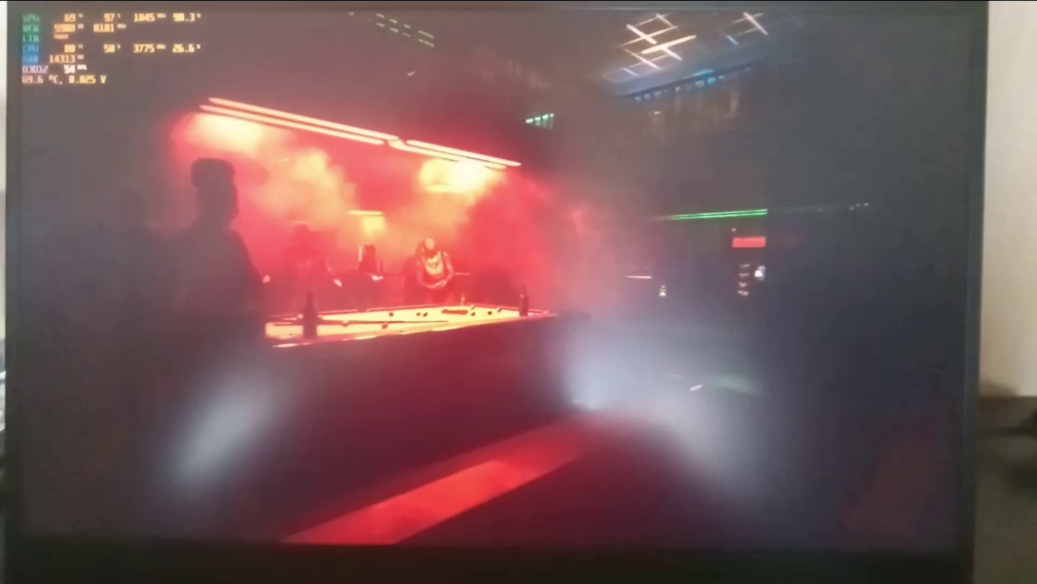
key("w")
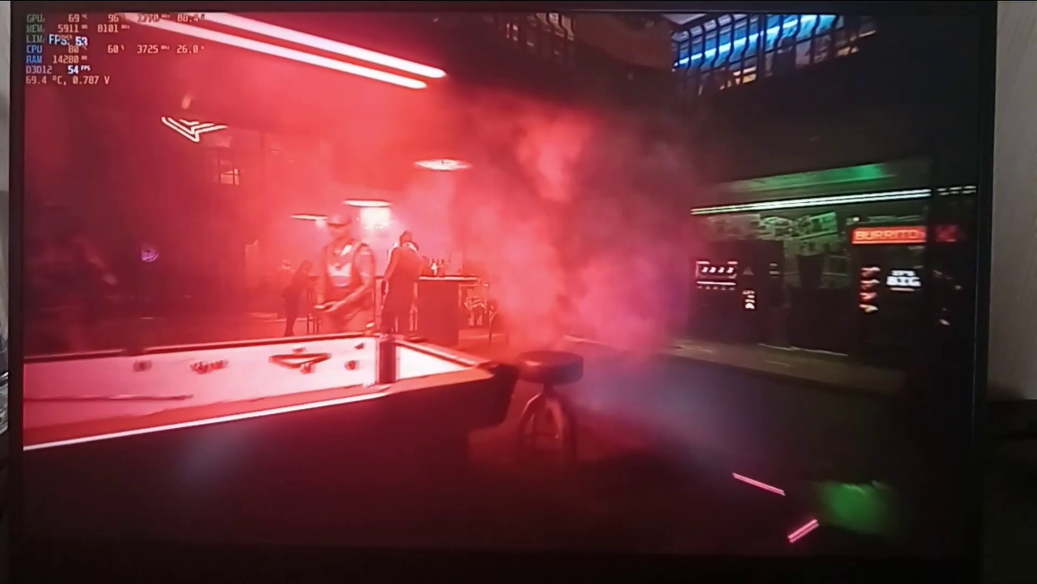
key("w")
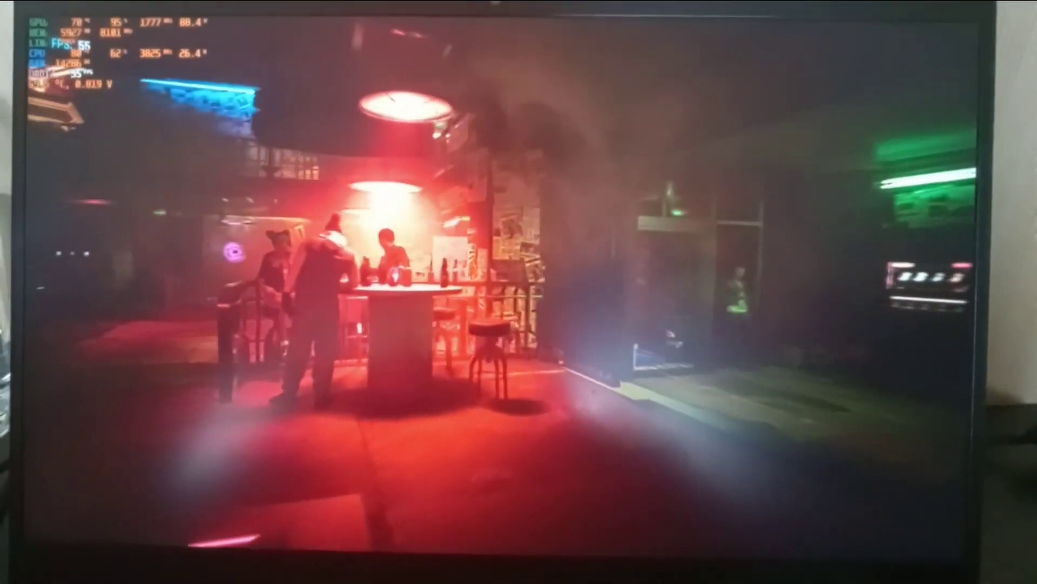
key("w")
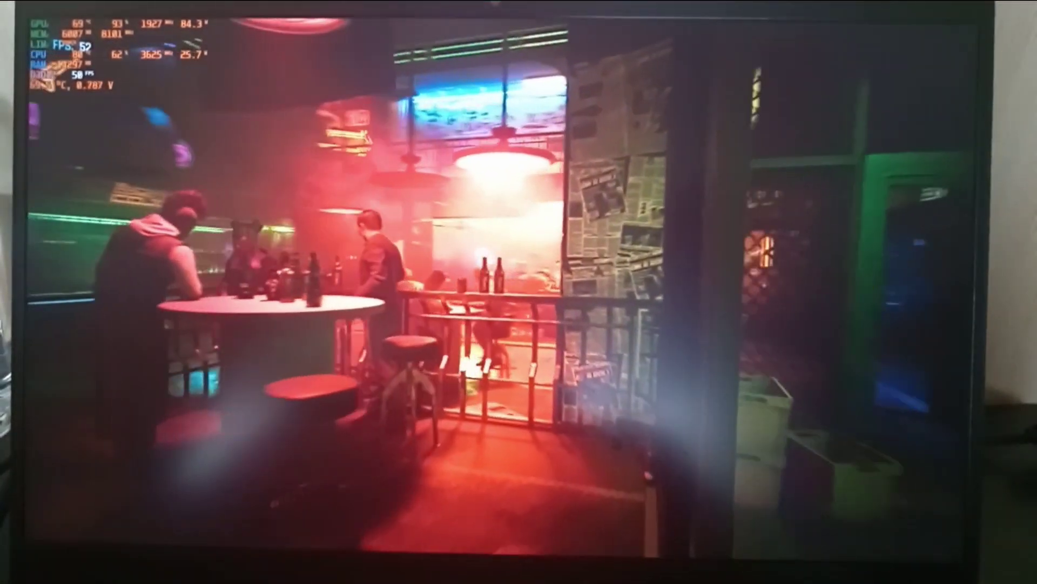
key("w")
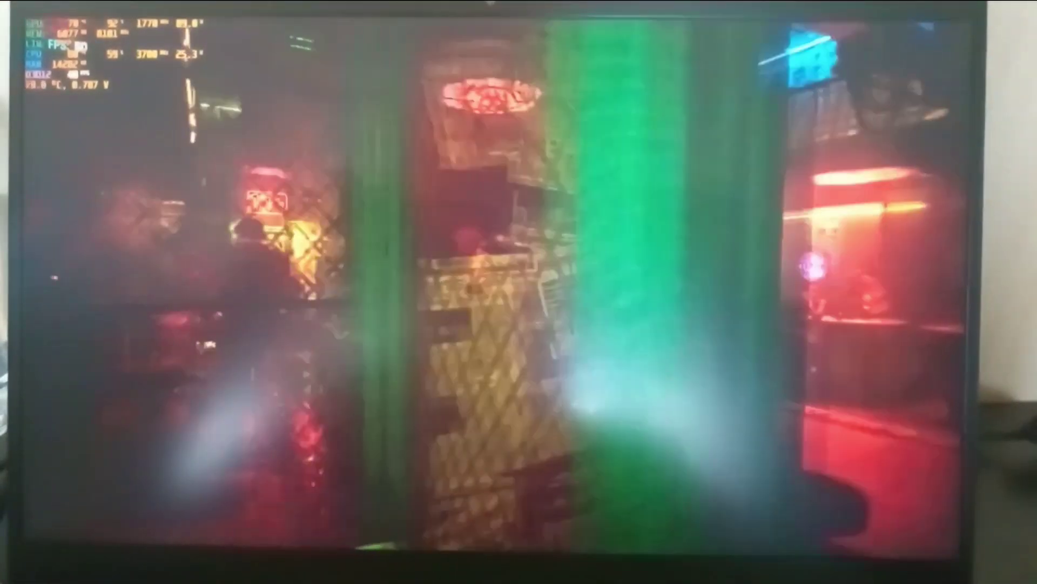
key("w")
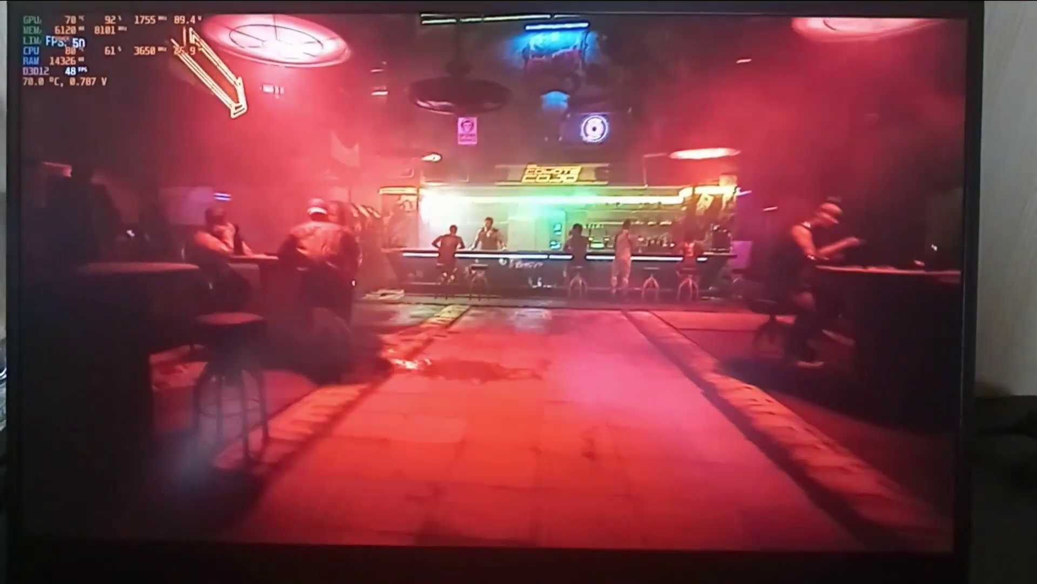
key("w")
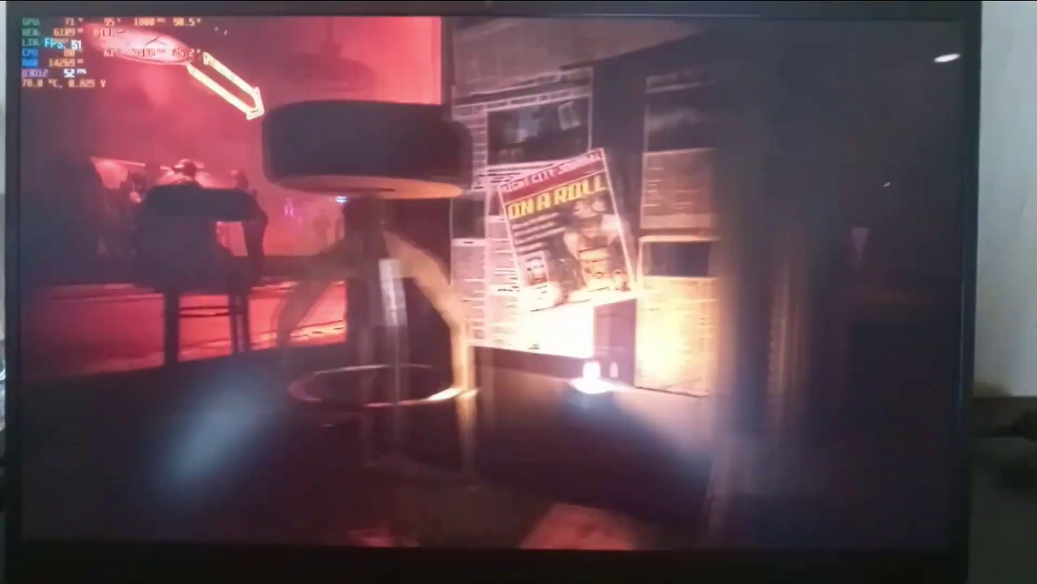
key("w")
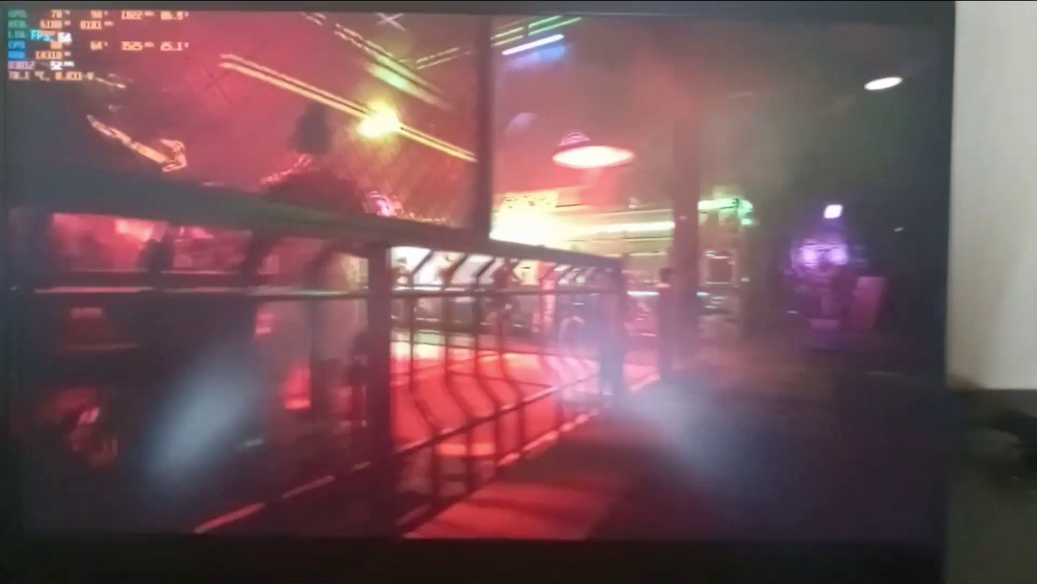
key("w")
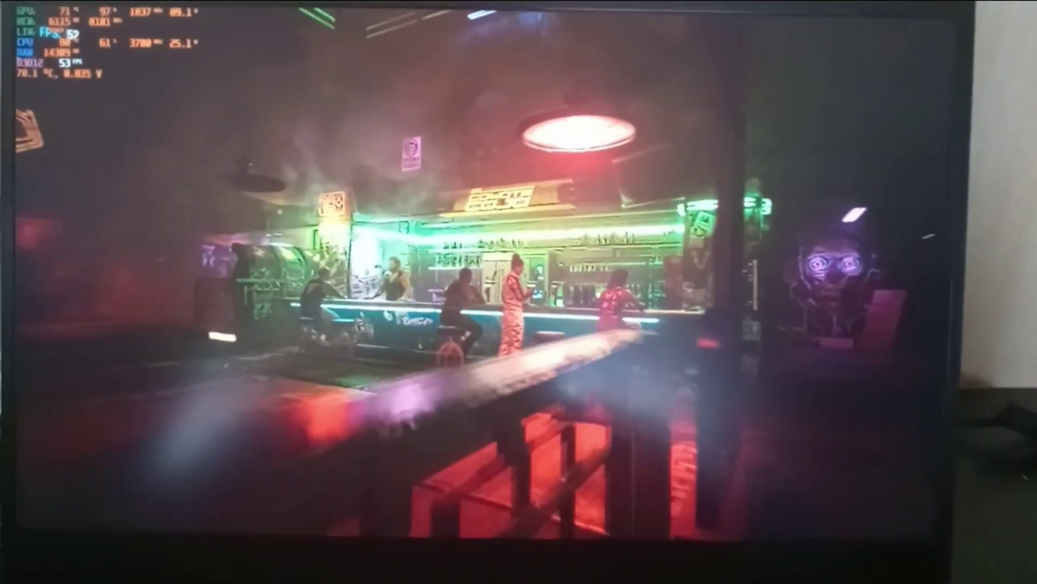
key("w")
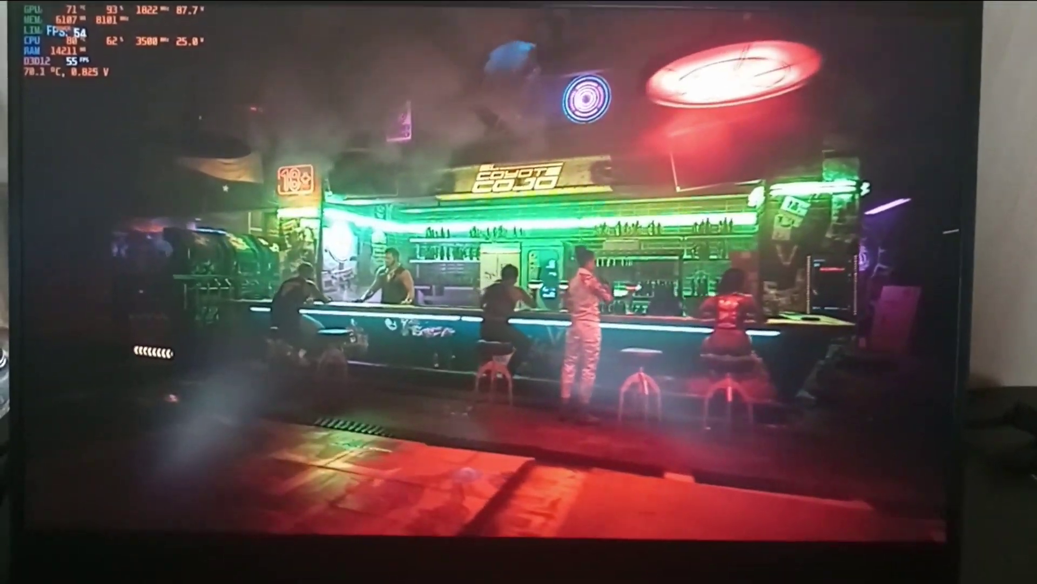
key("w")
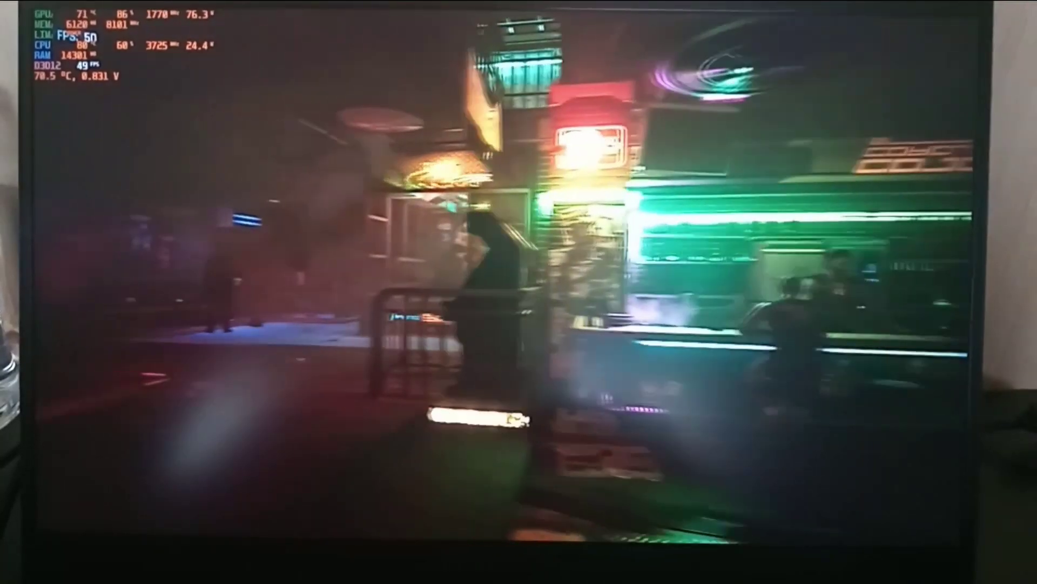
key("w")
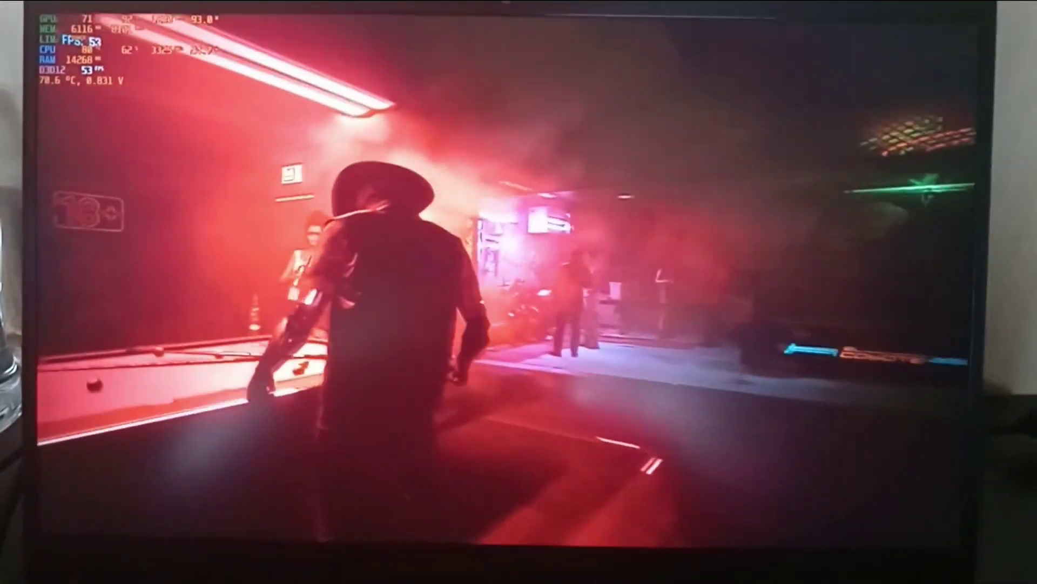
key("w")
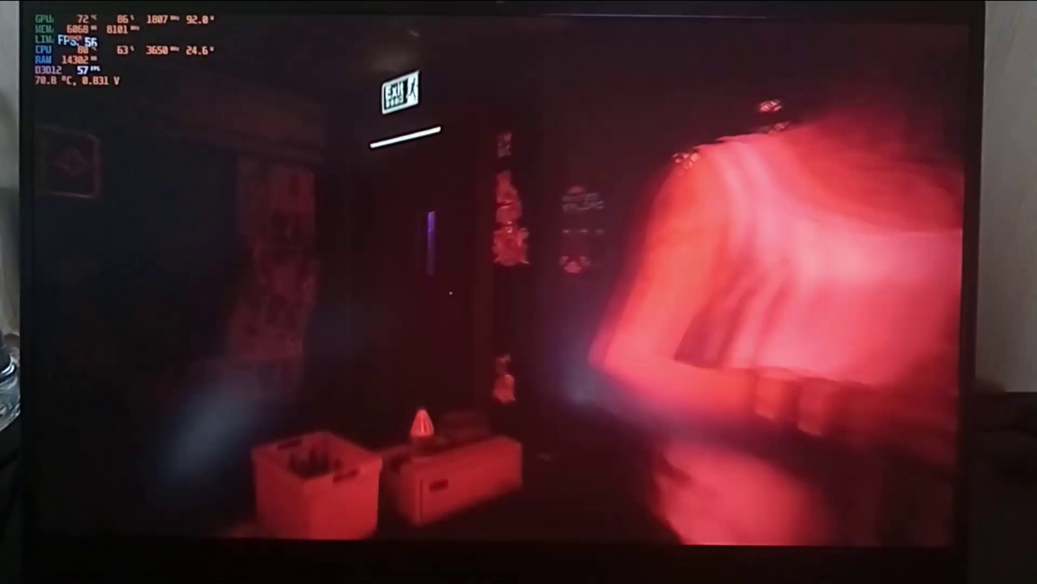
key("w")
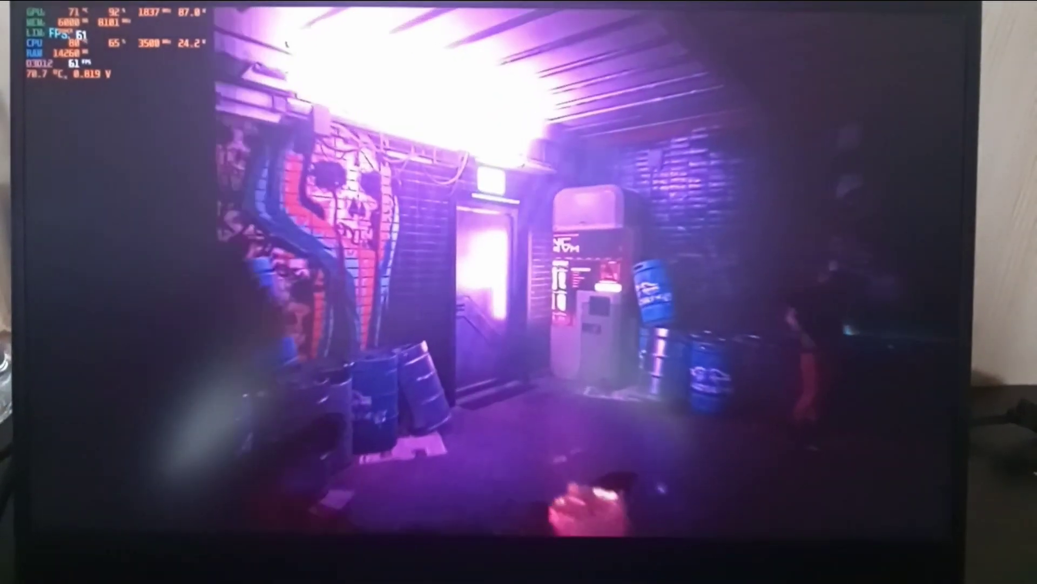
key("w")
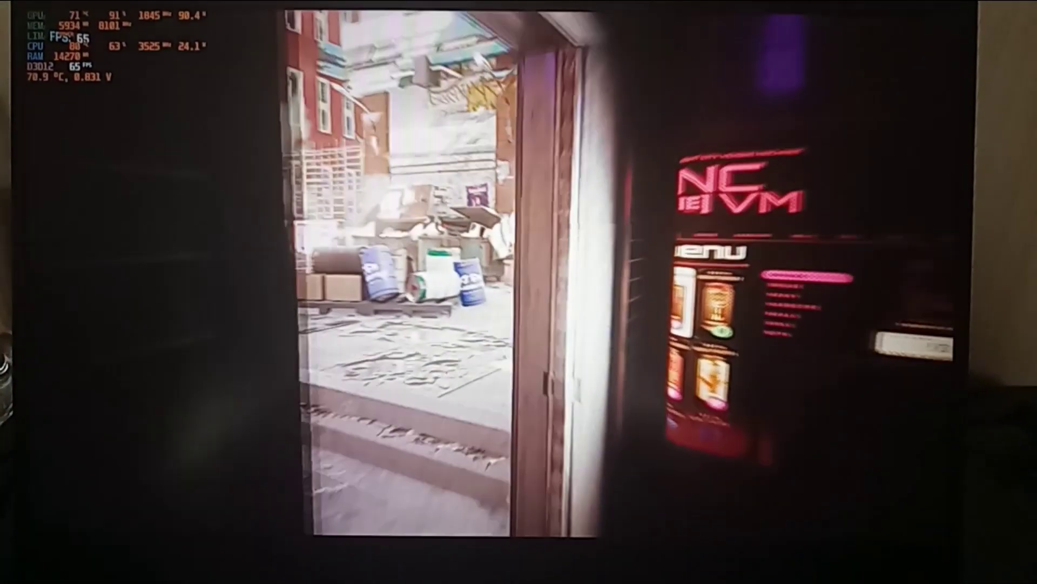
key("w")
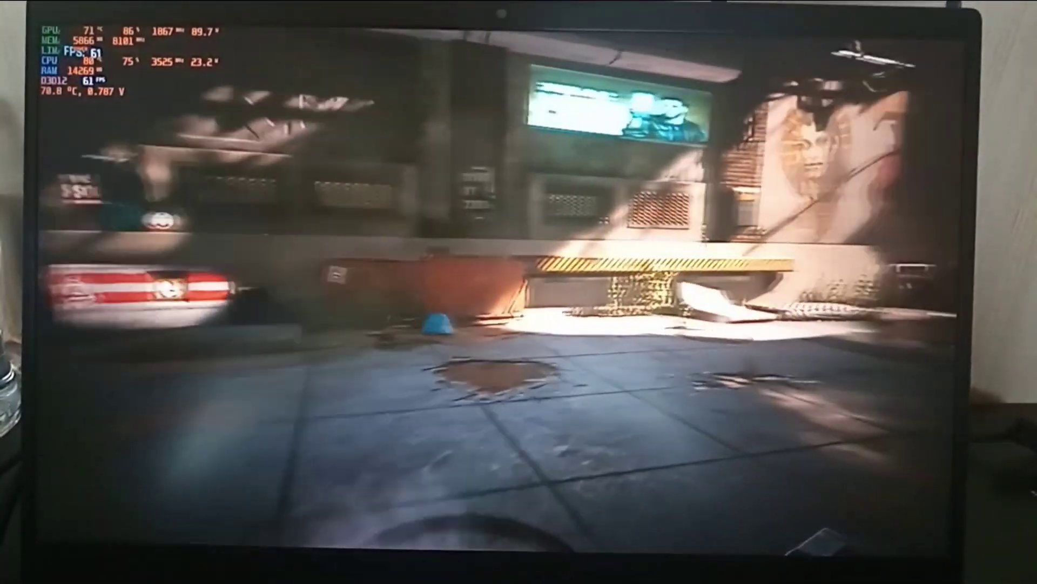